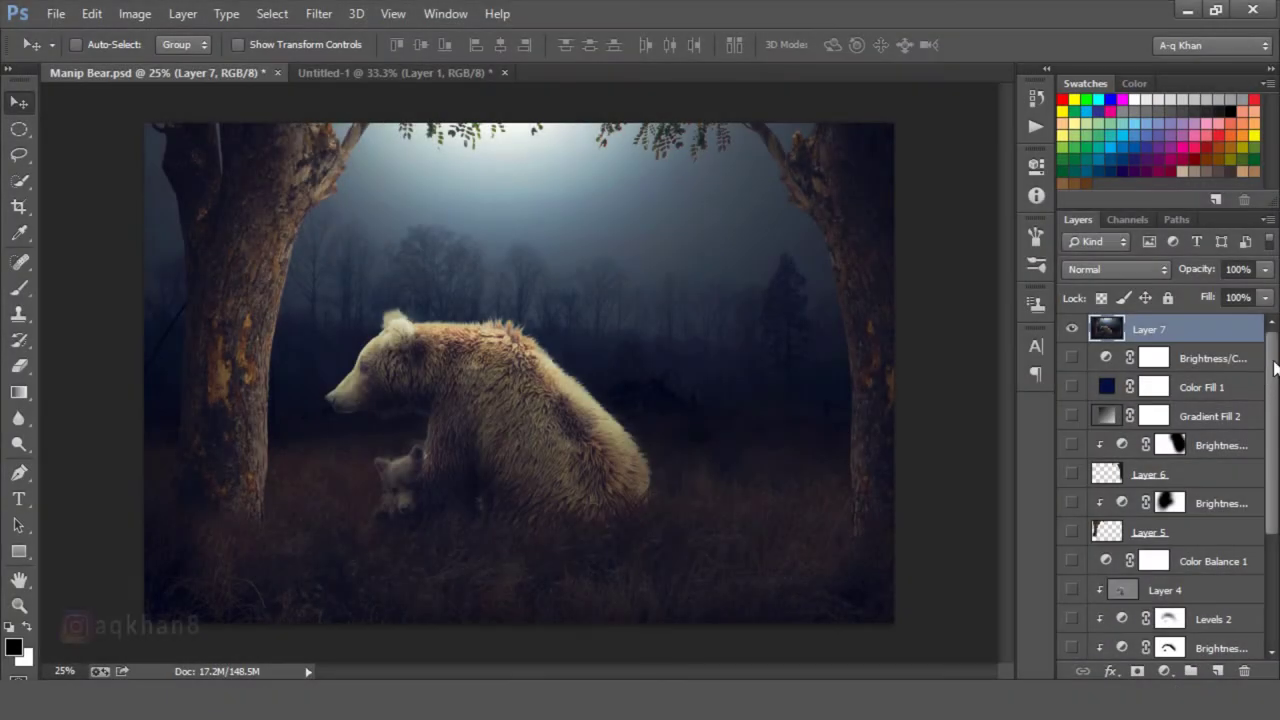
Hide Layer 7's finished composite and scroll the Layers panel down to the Background layer
{"action": "mouse_move", "coordinate": [1268, 340]}
{"action": "left_mouse_down"}
{"action": "mouse_move", "coordinate": [1275, 365]}
{"action": "mouse_move", "coordinate": [1272, 345]}
{"action": "left_mouse_up"}
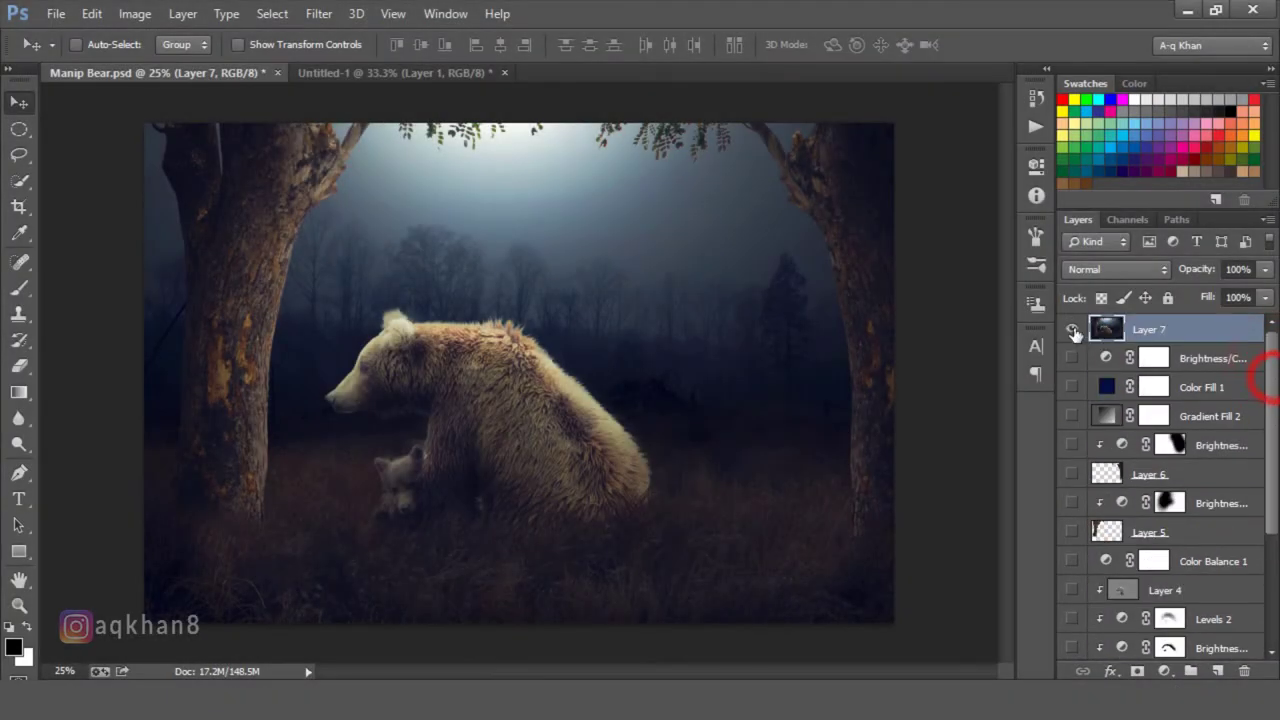
{"action": "left_click", "coordinate": [1071, 329]}
{"action": "scroll", "coordinate": [1218, 628], "scroll_direction": "down", "scroll_amount": 5}
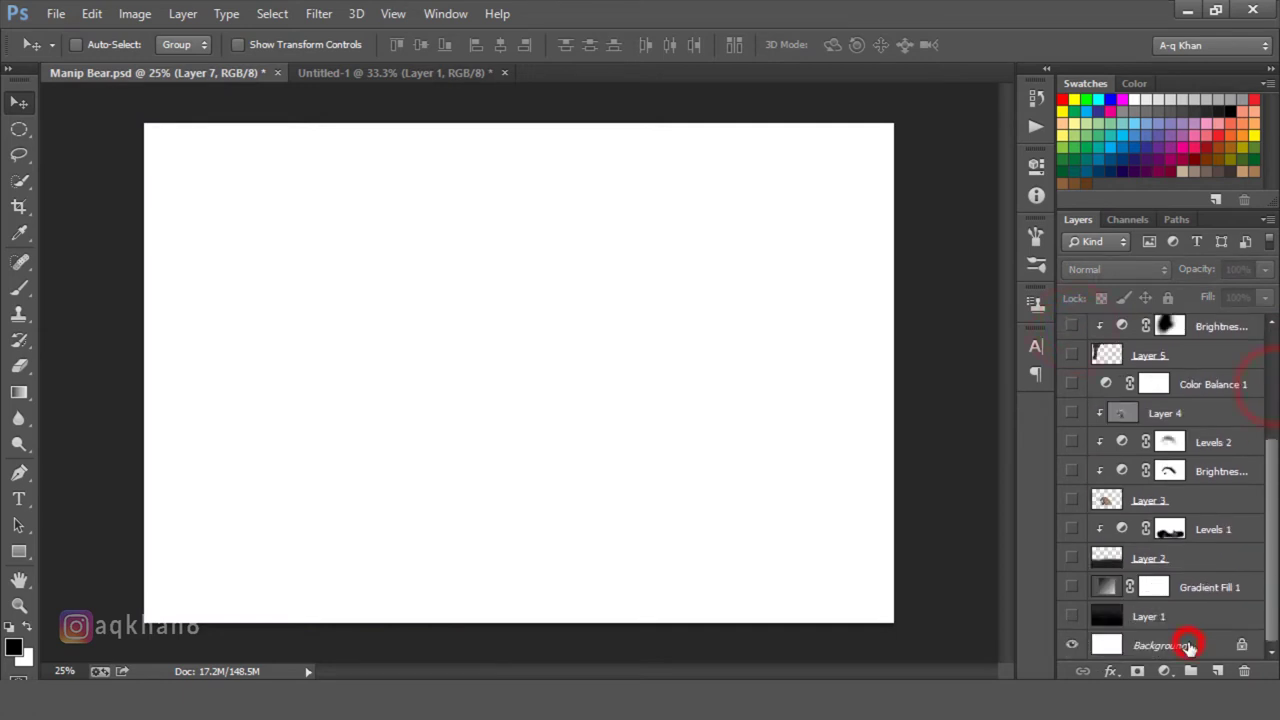
{"action": "left_click", "coordinate": [1188, 647]}
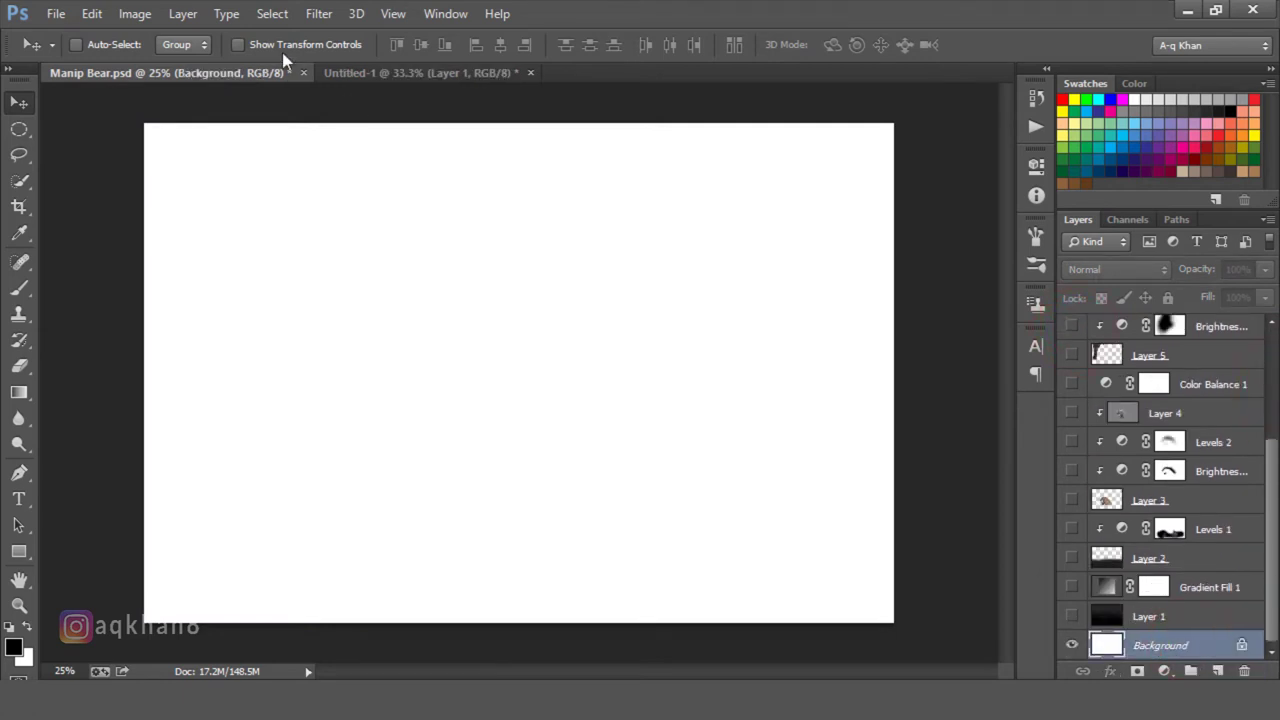
{"action": "left_click", "coordinate": [135, 14]}
{"action": "left_click", "coordinate": [200, 163]}
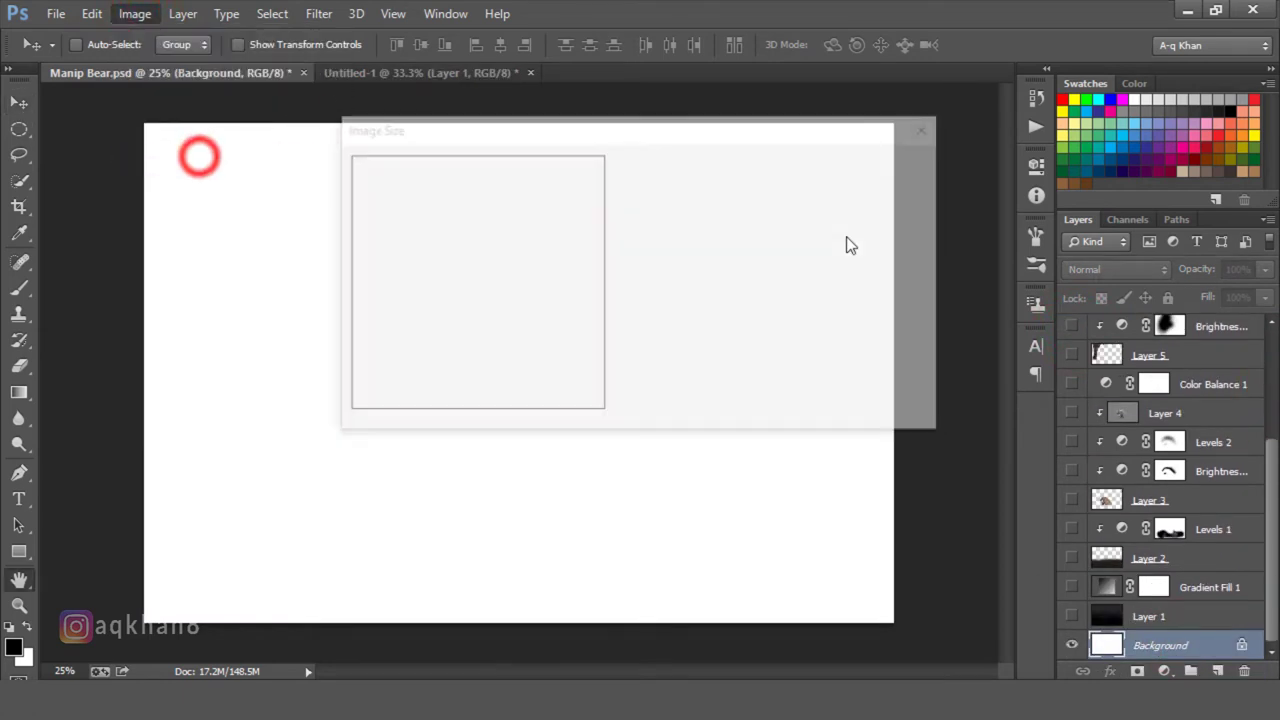
{"action": "left_click", "coordinate": [880, 250]}
{"action": "left_click", "coordinate": [830, 363]}
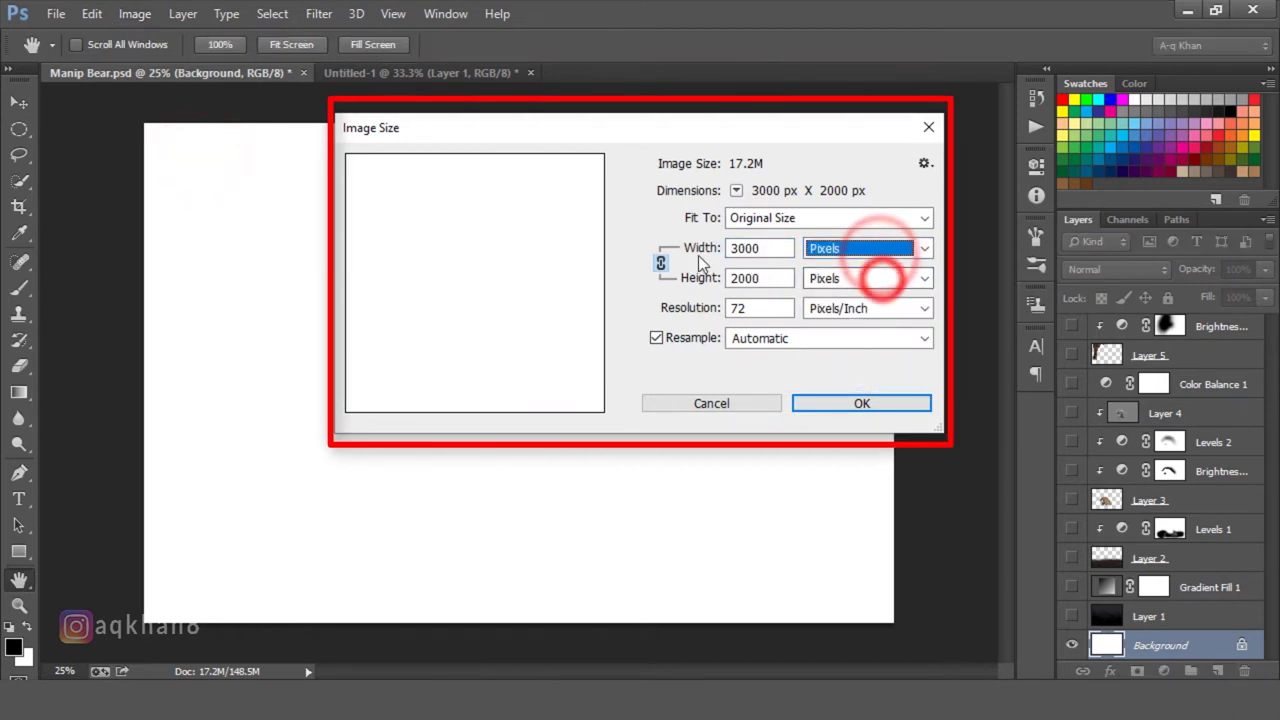
{"action": "double_click", "coordinate": [760, 249]}
{"action": "double_click", "coordinate": [770, 278]}
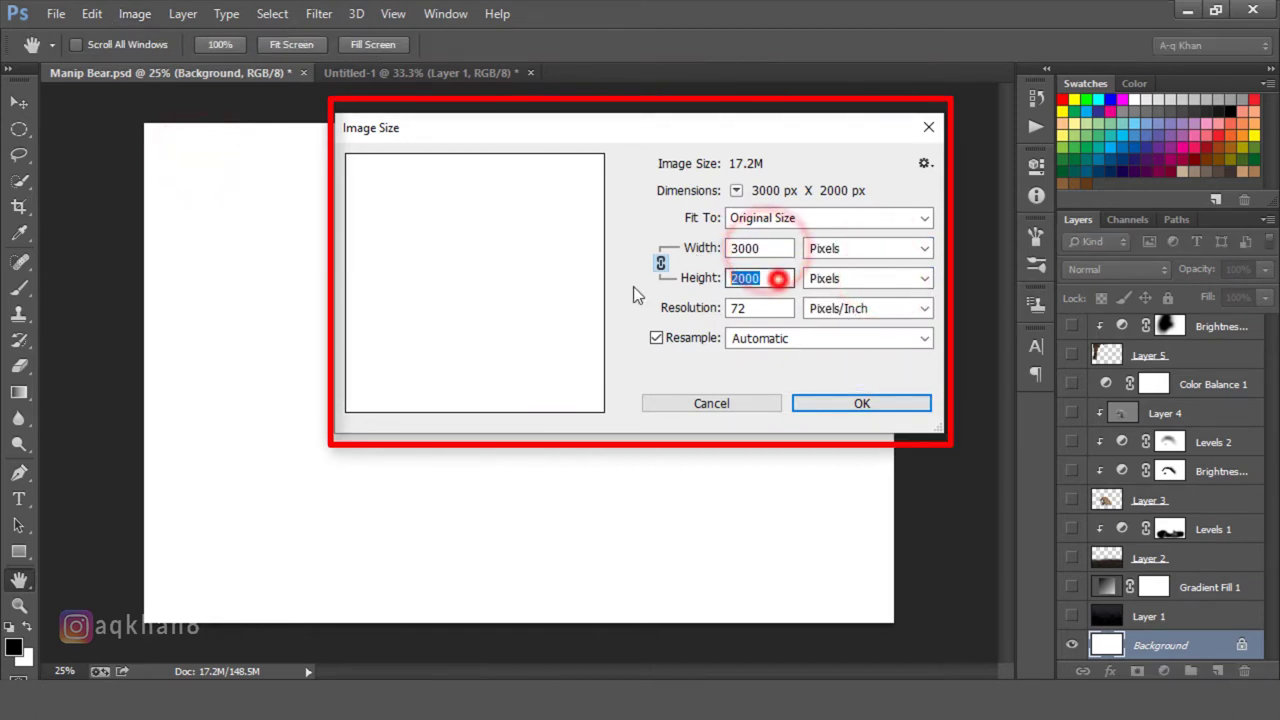
{"action": "left_click", "coordinate": [757, 308]}
{"action": "left_click", "coordinate": [757, 400]}
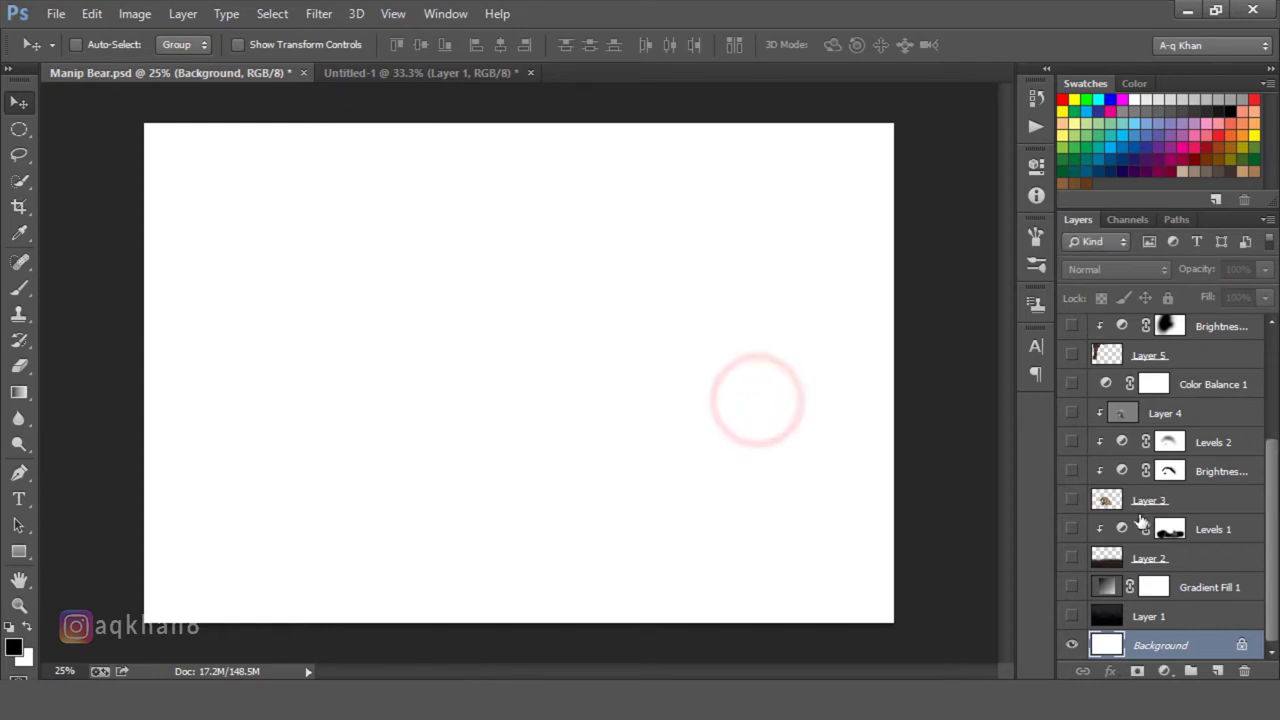
Show Layer 1's dark misty forest and Layer 2's golden grass foreground
{"action": "left_click", "coordinate": [1192, 619]}
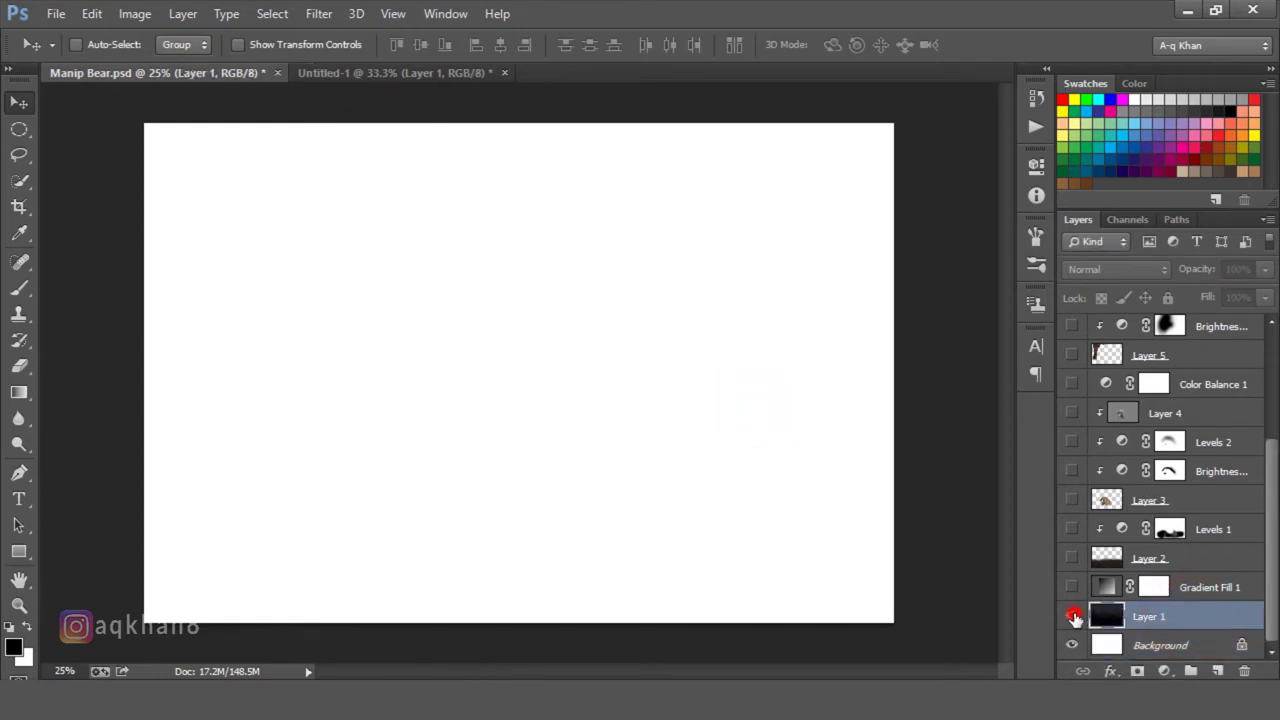
{"action": "left_click", "coordinate": [1073, 616]}
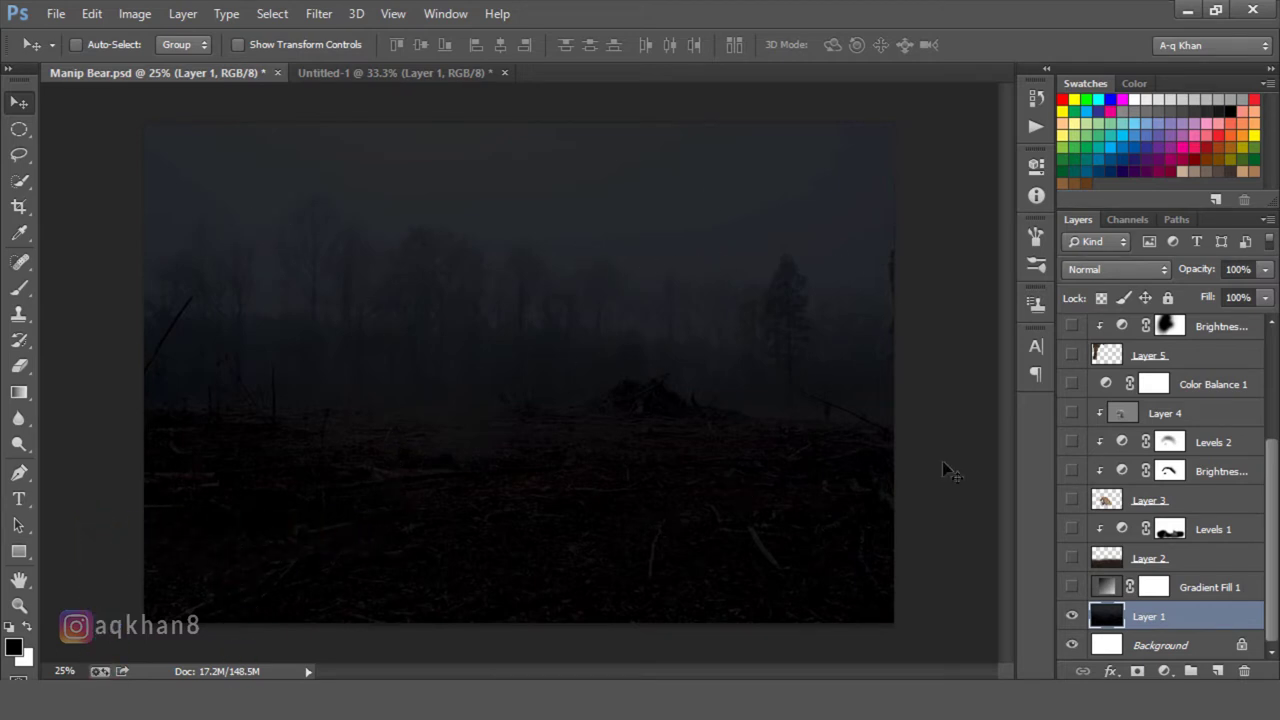
{"action": "left_click", "coordinate": [1209, 562]}
{"action": "left_click", "coordinate": [1073, 558]}
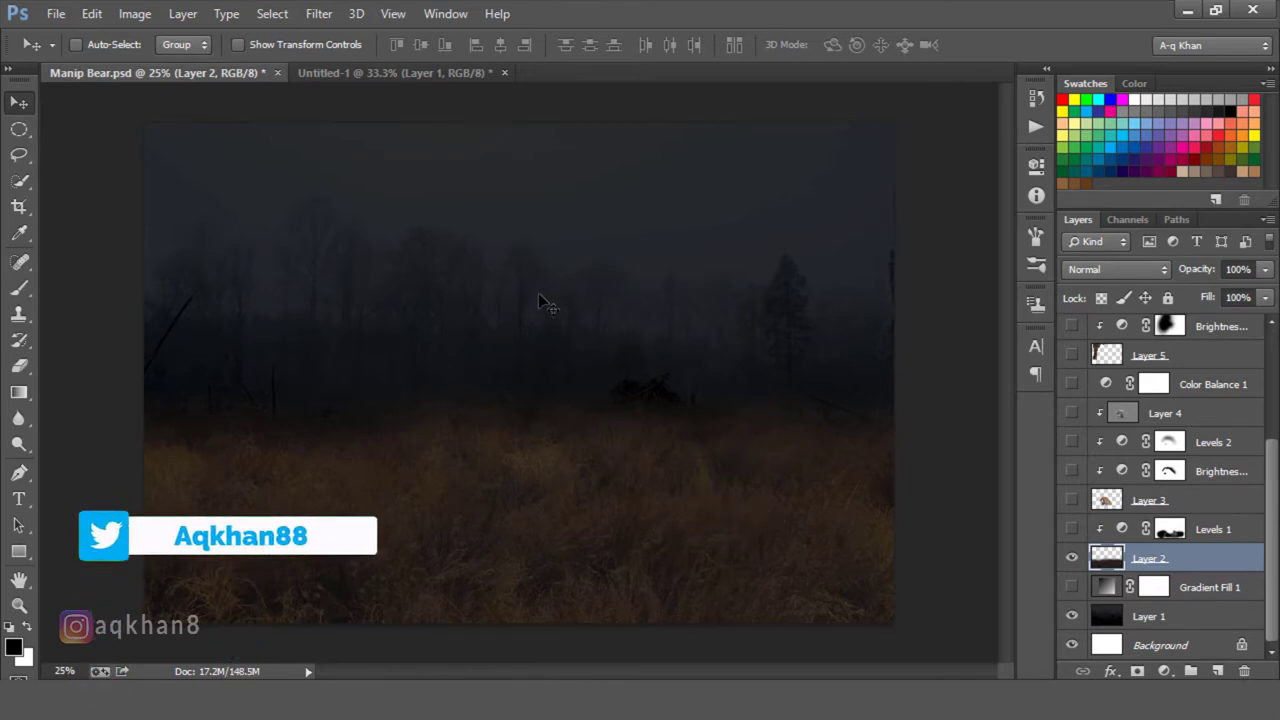
Turn on Levels 1 to darken the grass, compare its mask off and on, and show Layer 3's bears
{"action": "left_click", "coordinate": [1228, 530]}
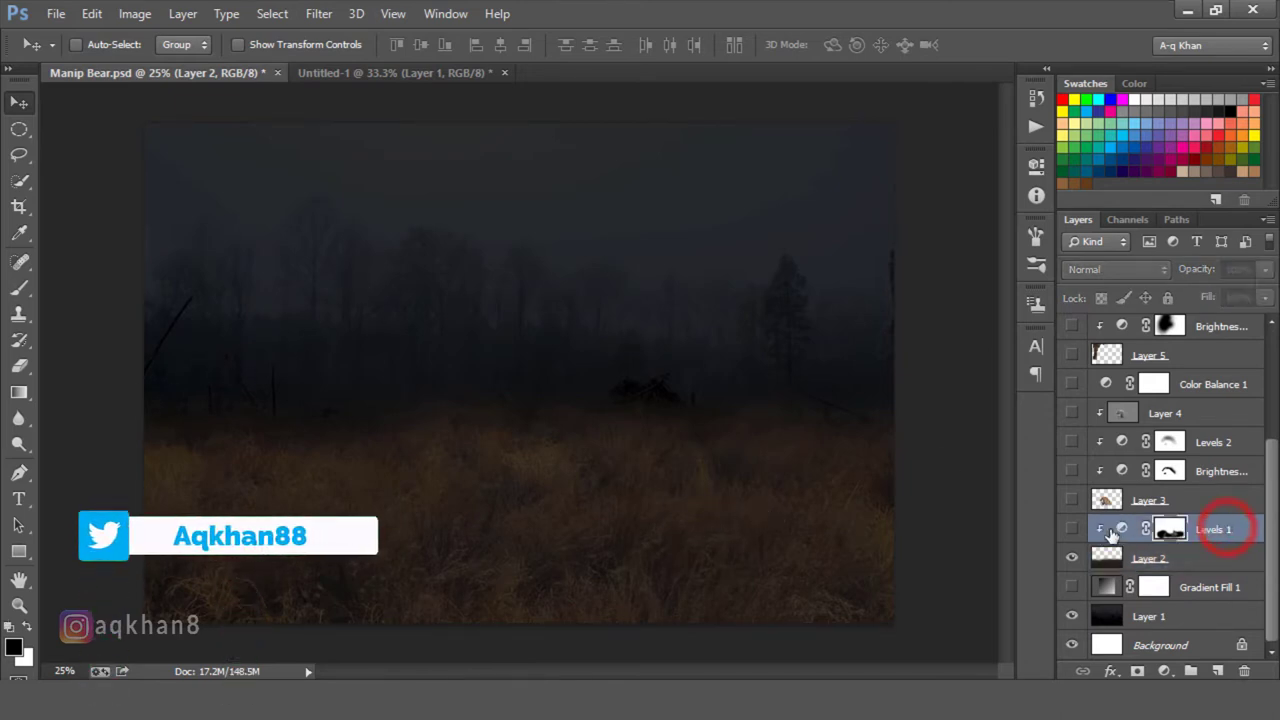
{"action": "left_click", "coordinate": [1072, 529]}
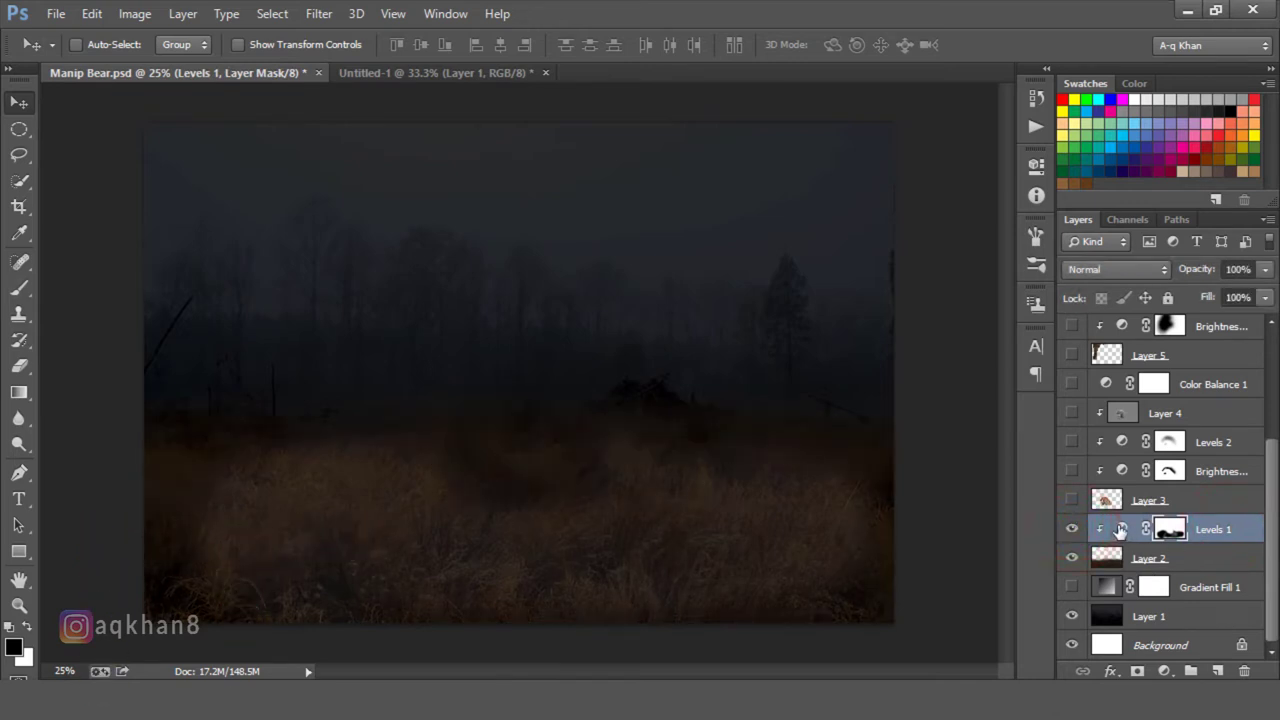
{"action": "double_click", "coordinate": [1121, 529]}
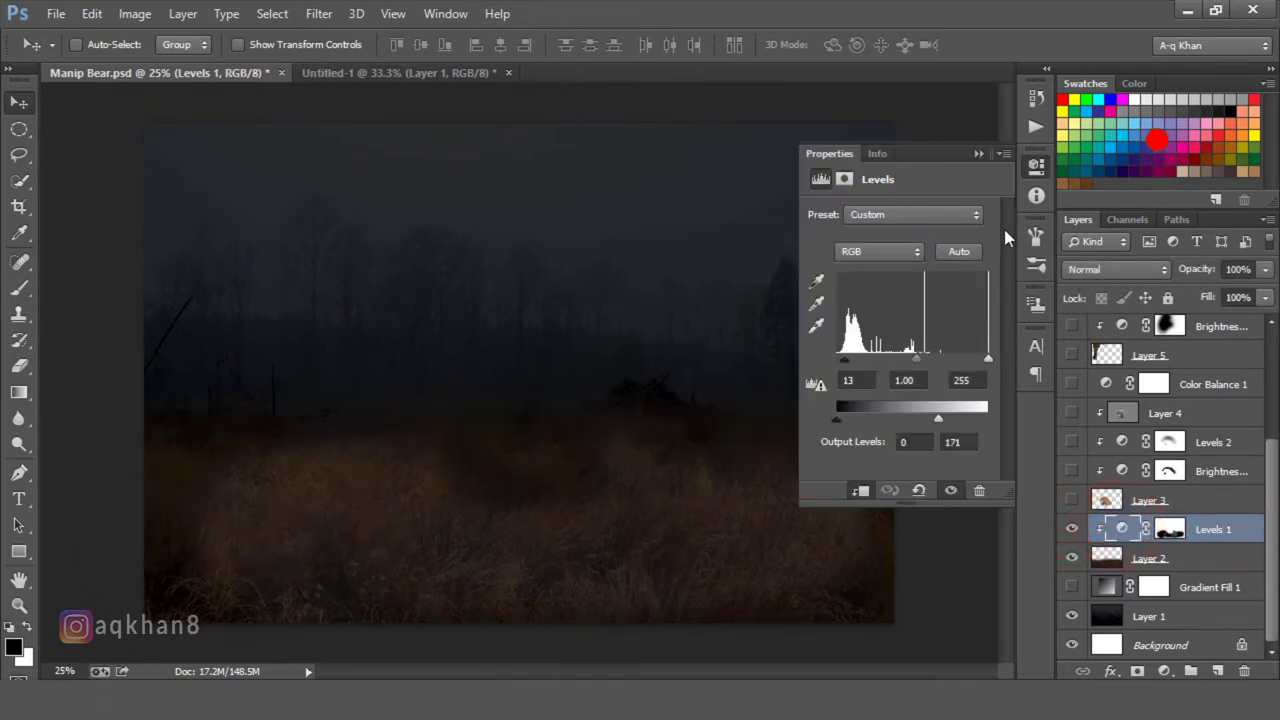
{"action": "left_click", "coordinate": [979, 154]}
{"action": "left_click", "coordinate": [1178, 533]}
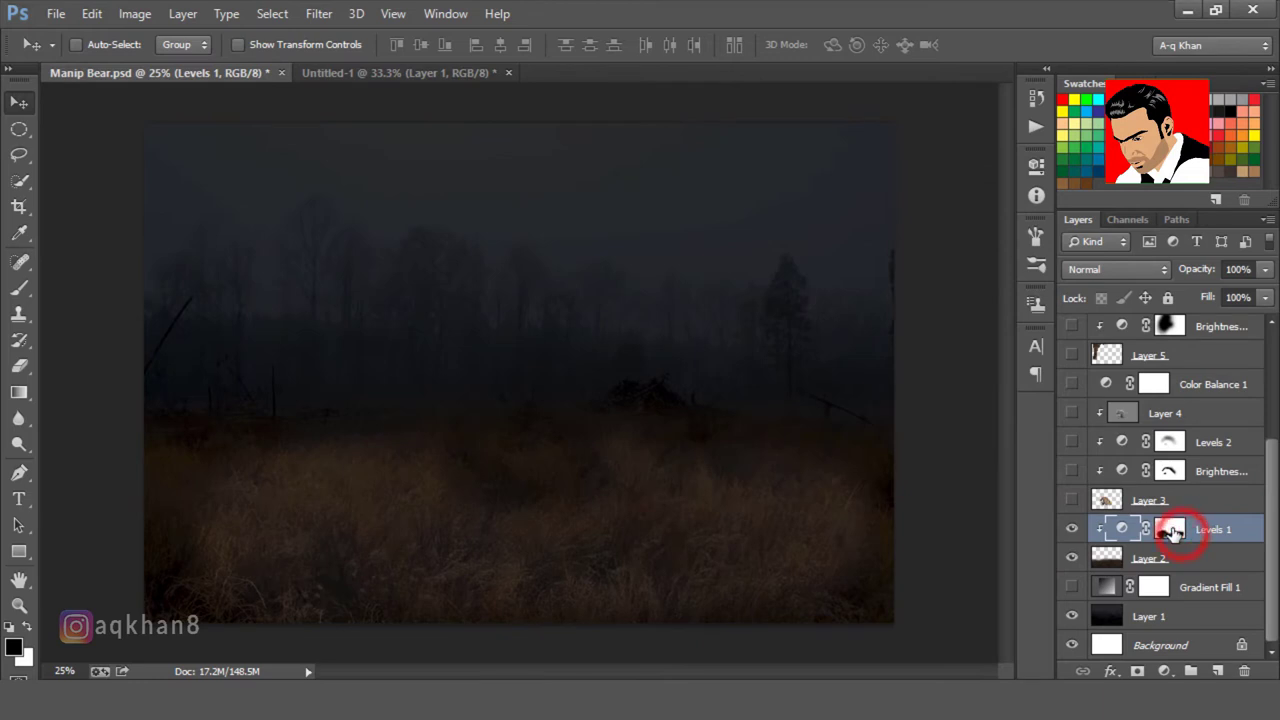
{"action": "left_click", "coordinate": [1172, 530], "text": "shift"}
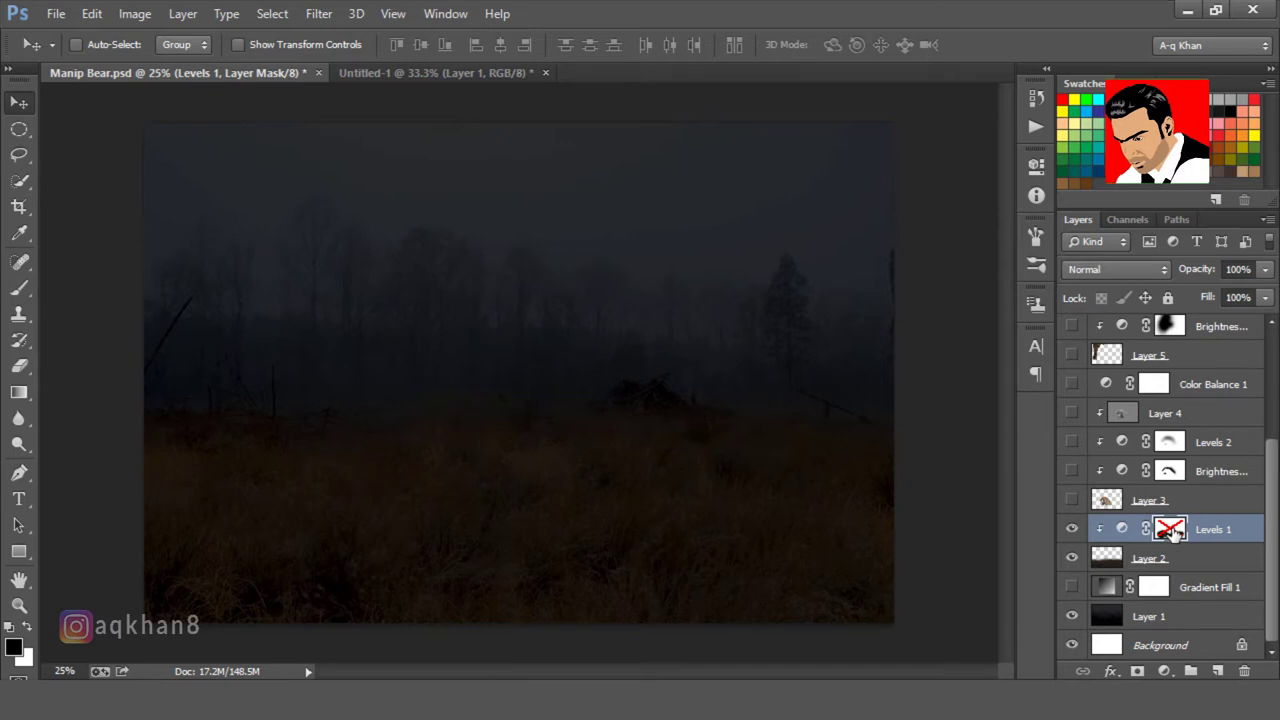
{"action": "left_click", "coordinate": [1172, 530], "text": "shift"}
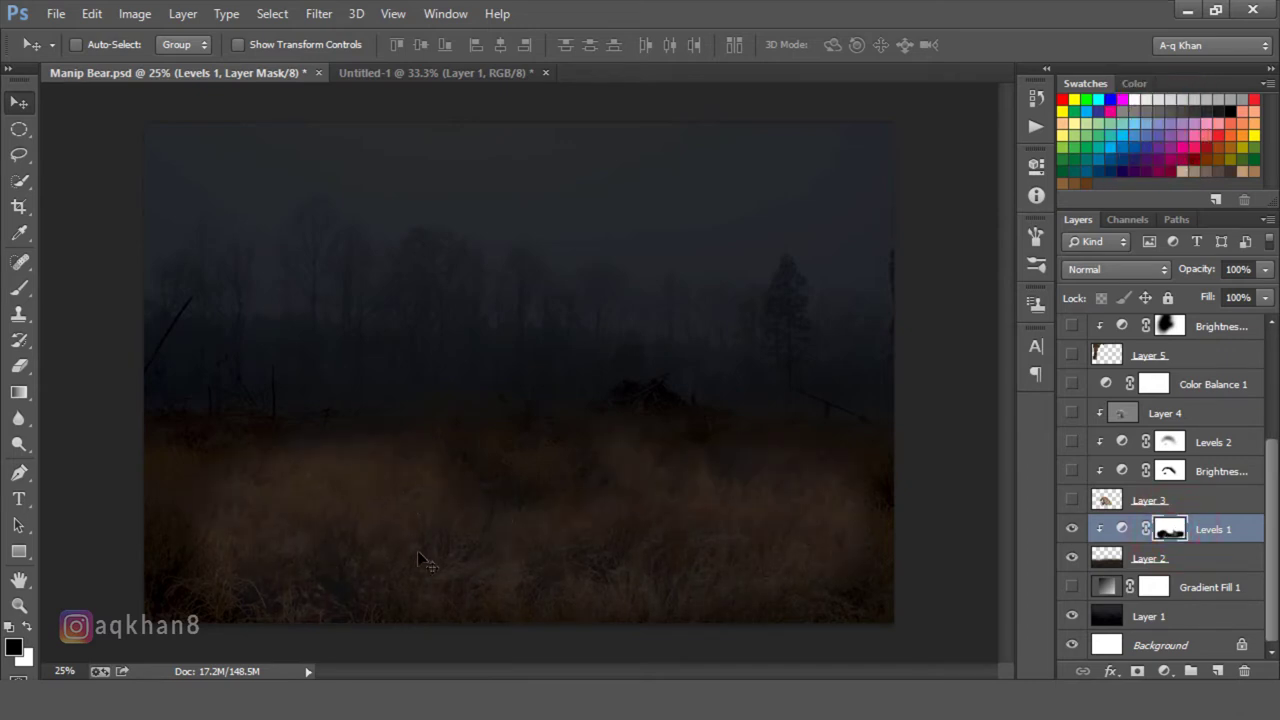
{"action": "left_click", "coordinate": [1215, 502]}
{"action": "left_click", "coordinate": [1072, 500]}
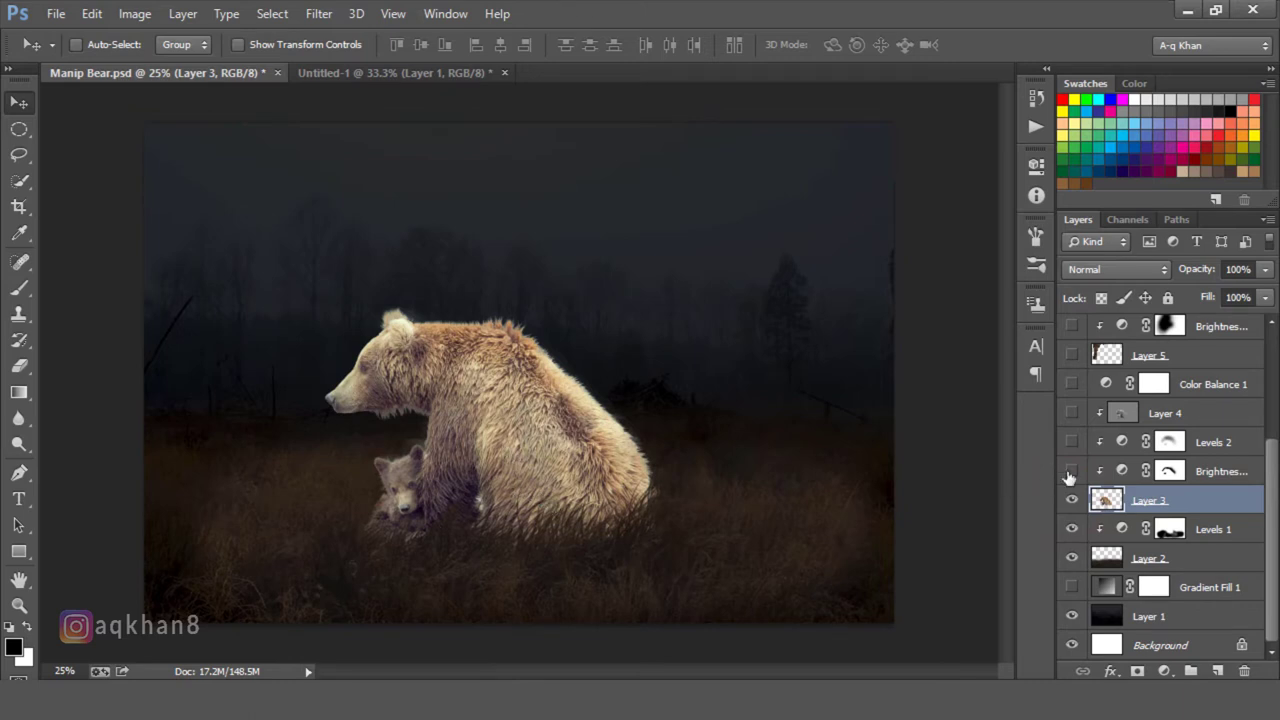
Review Brightness/Contrast 1 (brightness -55, contrast 51) and compare its mask off and on
{"action": "double_click", "coordinate": [1122, 472]}
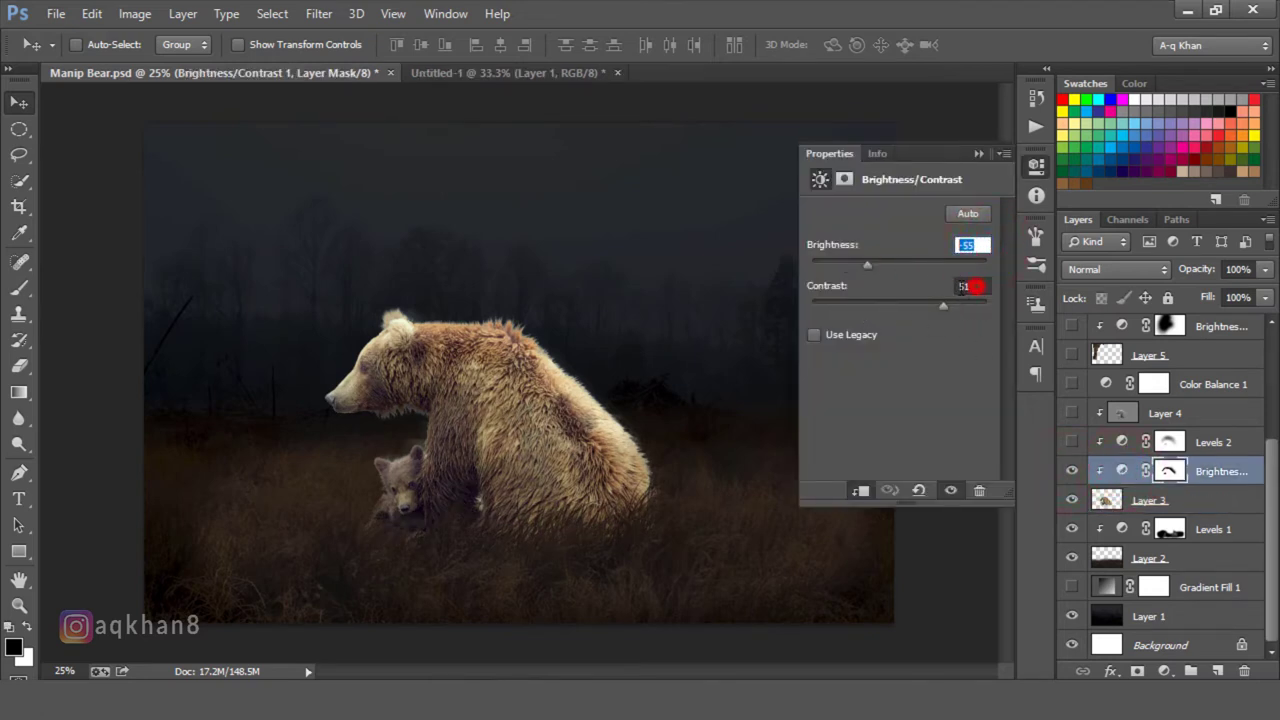
{"action": "left_click", "coordinate": [965, 287]}
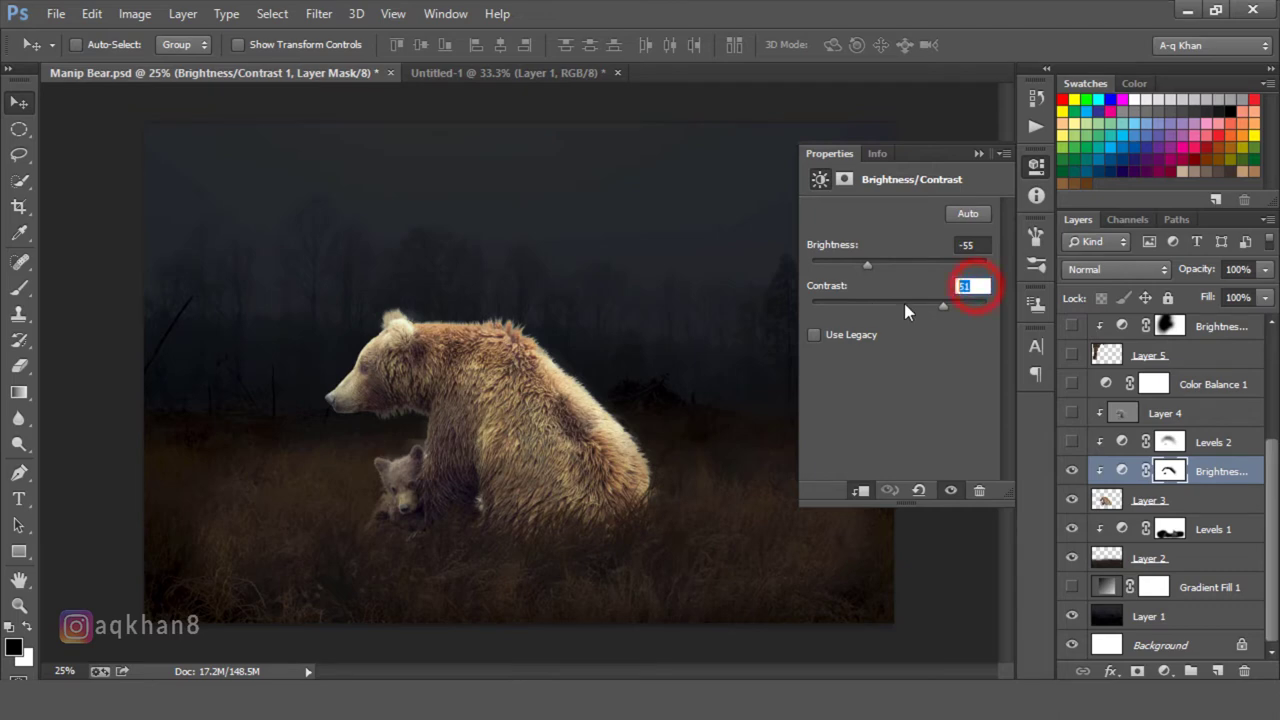
{"action": "left_click", "coordinate": [978, 154]}
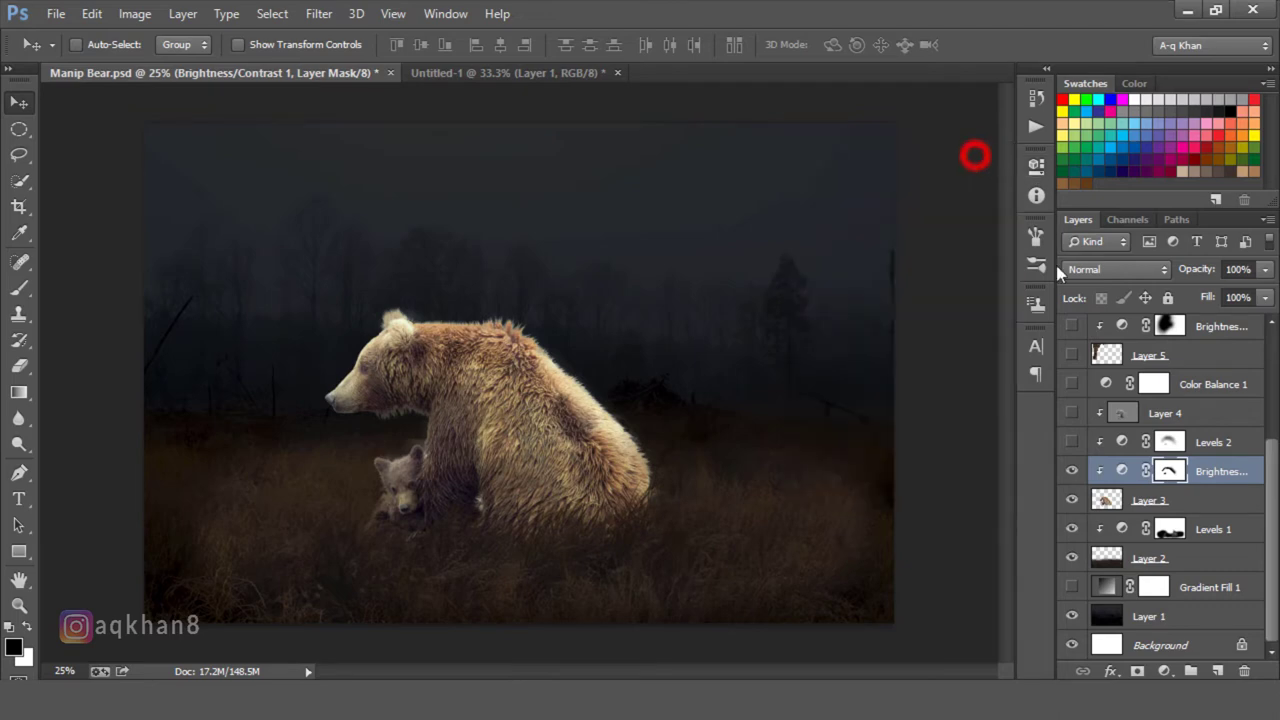
{"action": "left_click", "coordinate": [1167, 471], "text": "shift"}
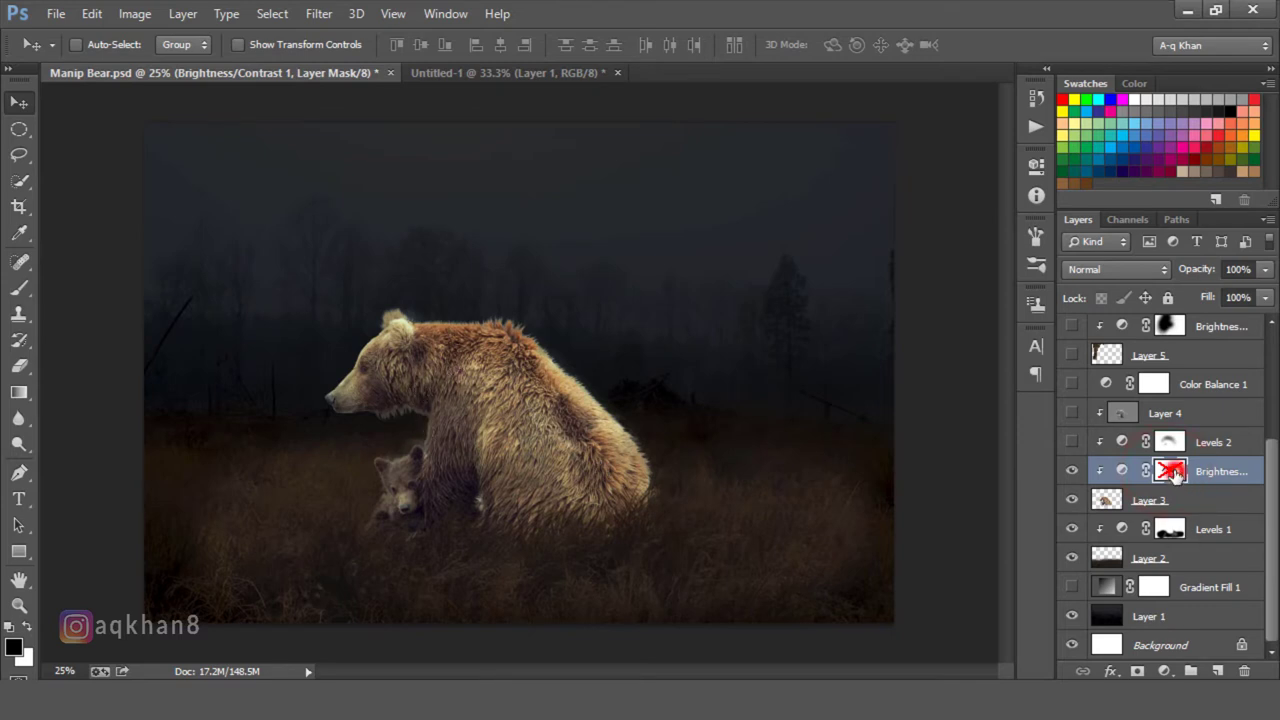
{"action": "left_click", "coordinate": [1172, 472], "text": "shift"}
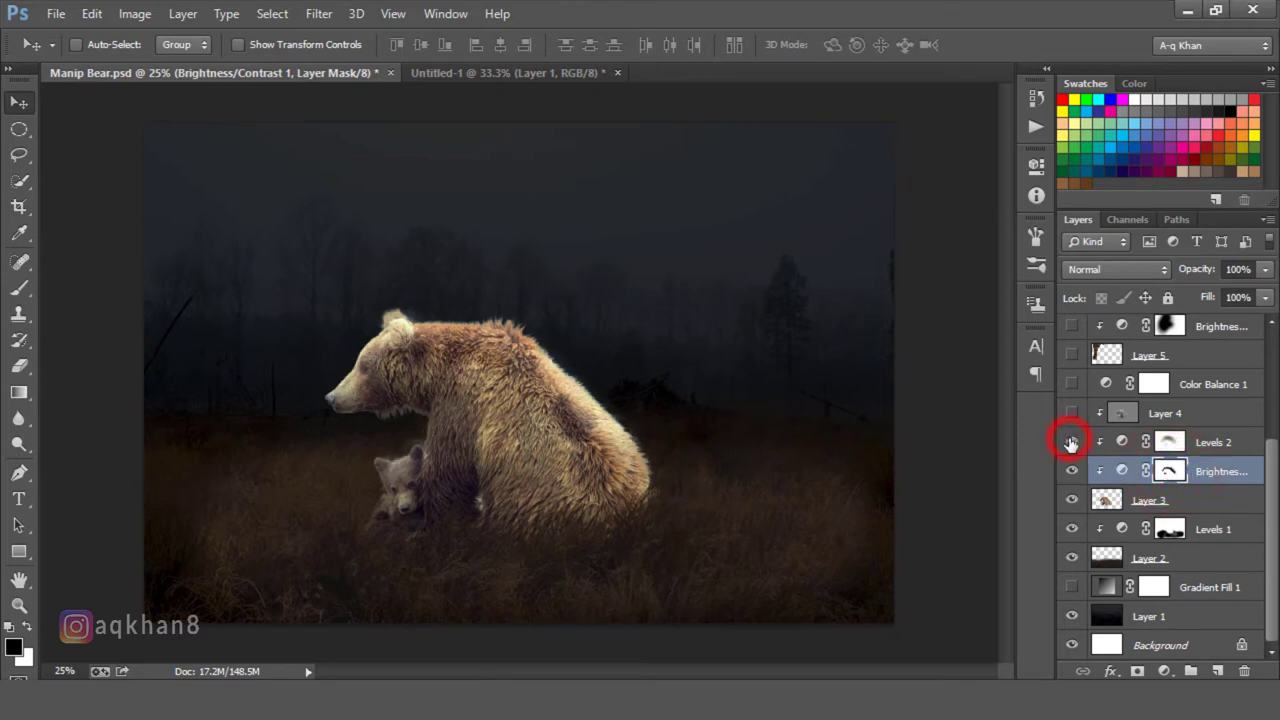
Turn on Levels 2 to shade the bear, comparing it off and on
{"action": "left_click", "coordinate": [1071, 442]}
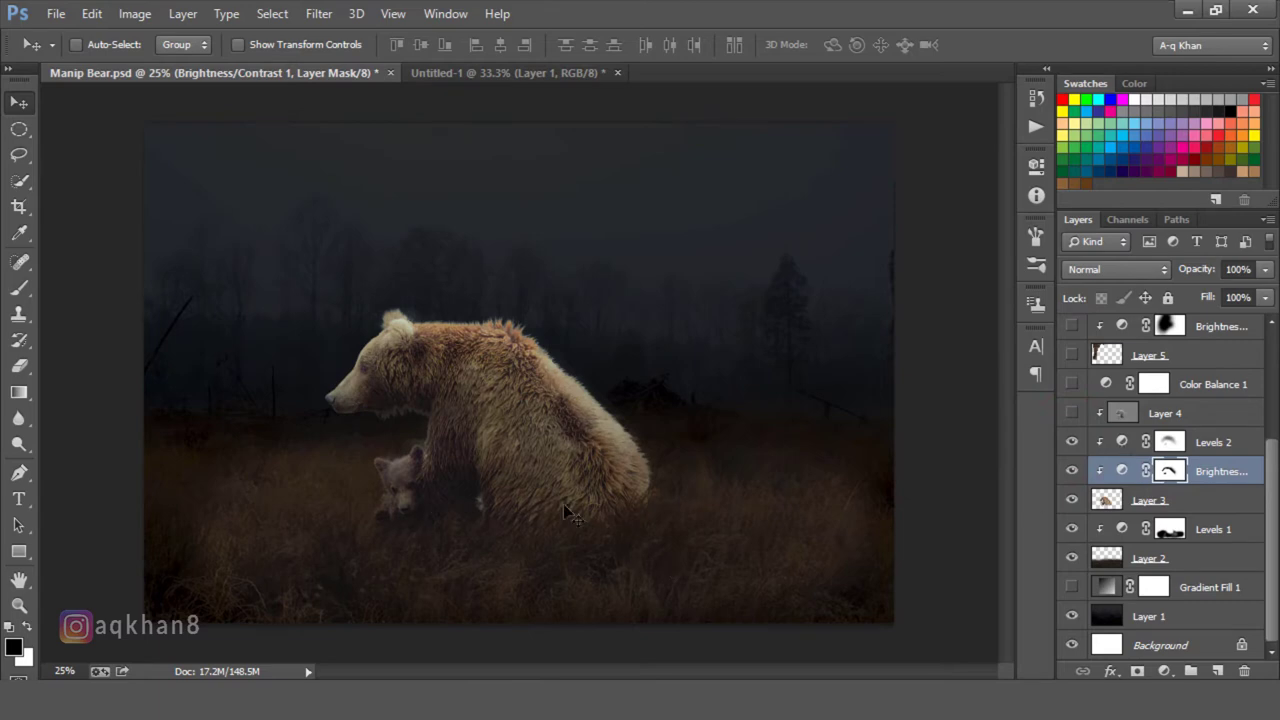
{"action": "left_click", "coordinate": [1072, 443]}
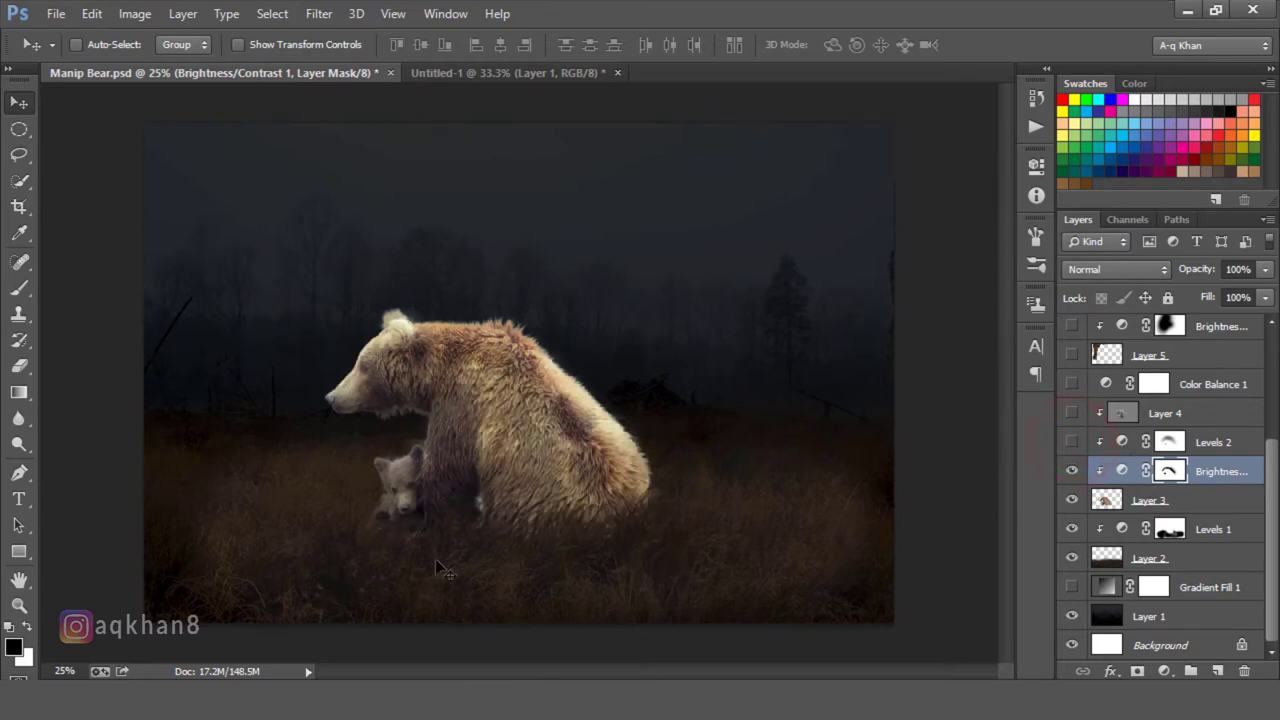
{"action": "left_click", "coordinate": [1072, 443]}
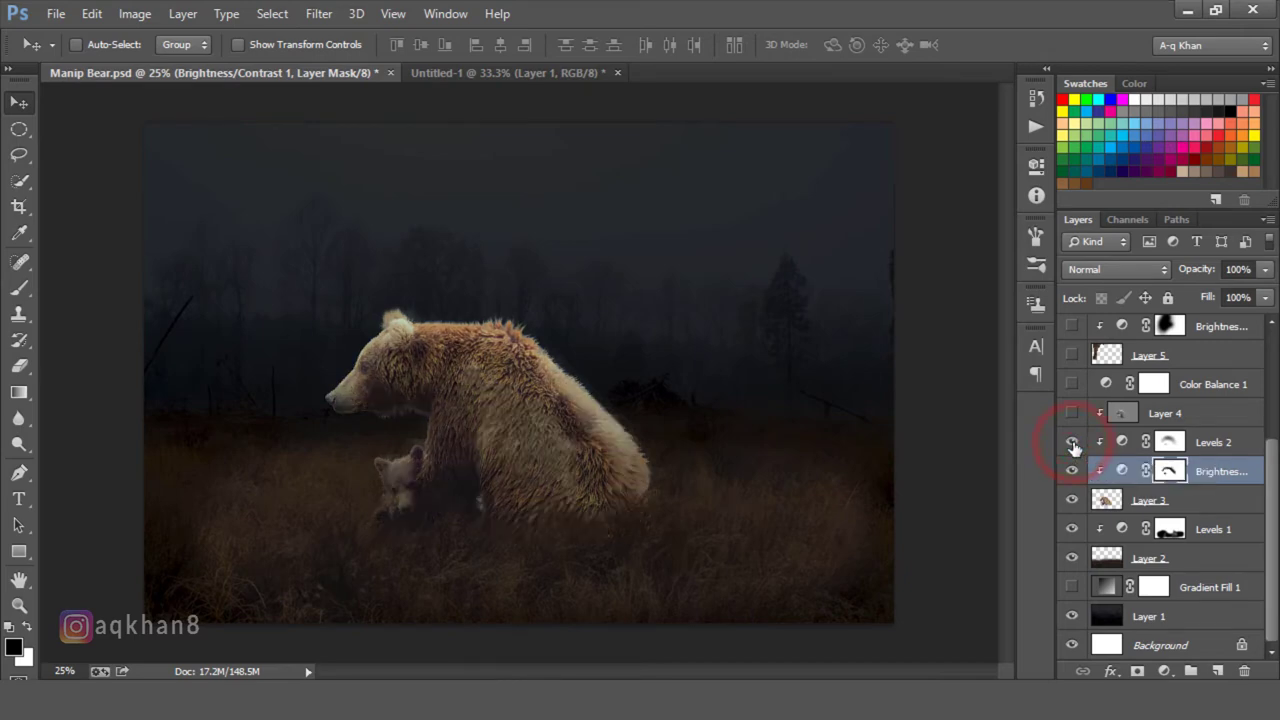
Show Layer 4's 69% overlay on the bear, then switch to the blank Untitled-1 document
{"action": "left_click", "coordinate": [1240, 446]}
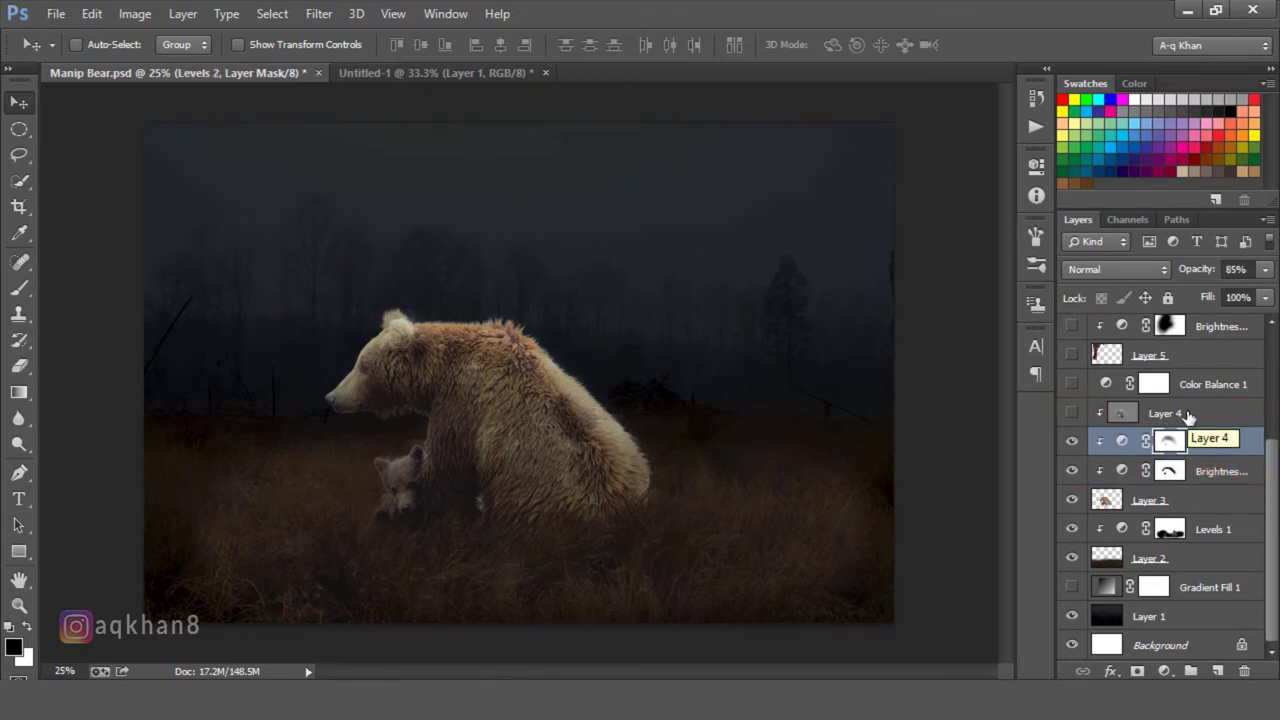
{"action": "left_click", "coordinate": [1187, 414]}
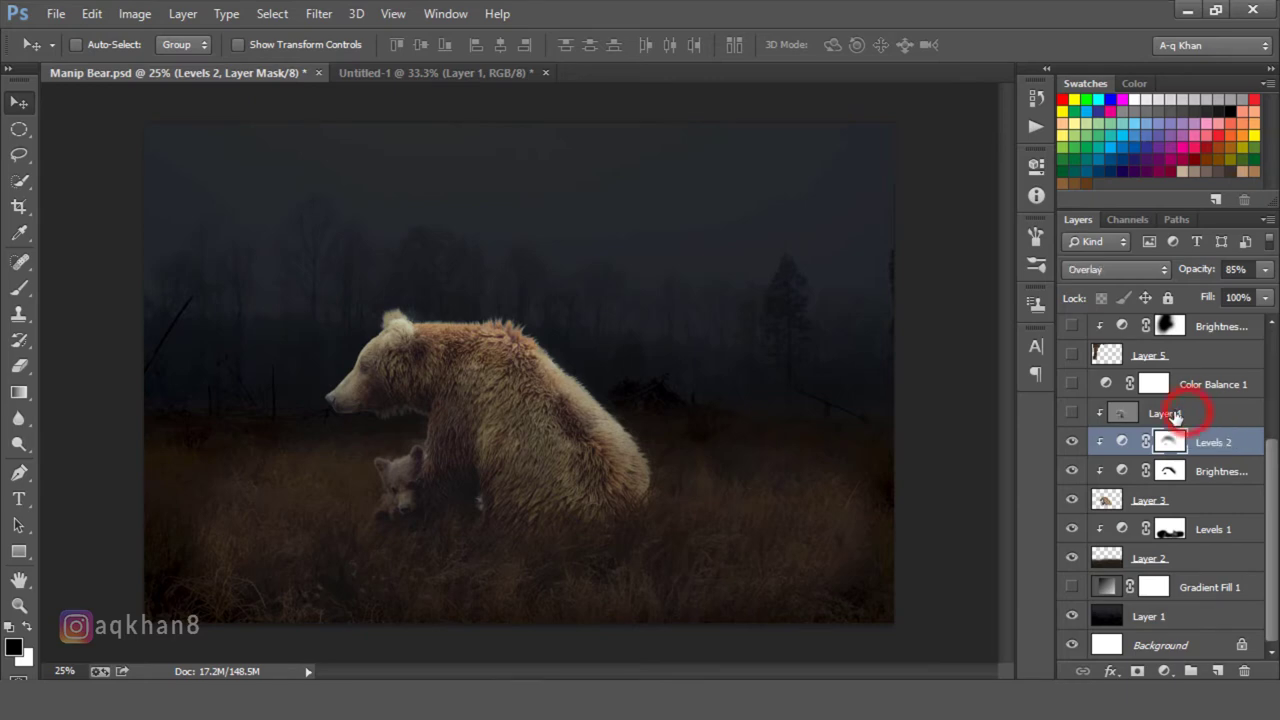
{"action": "left_click", "coordinate": [1073, 414]}
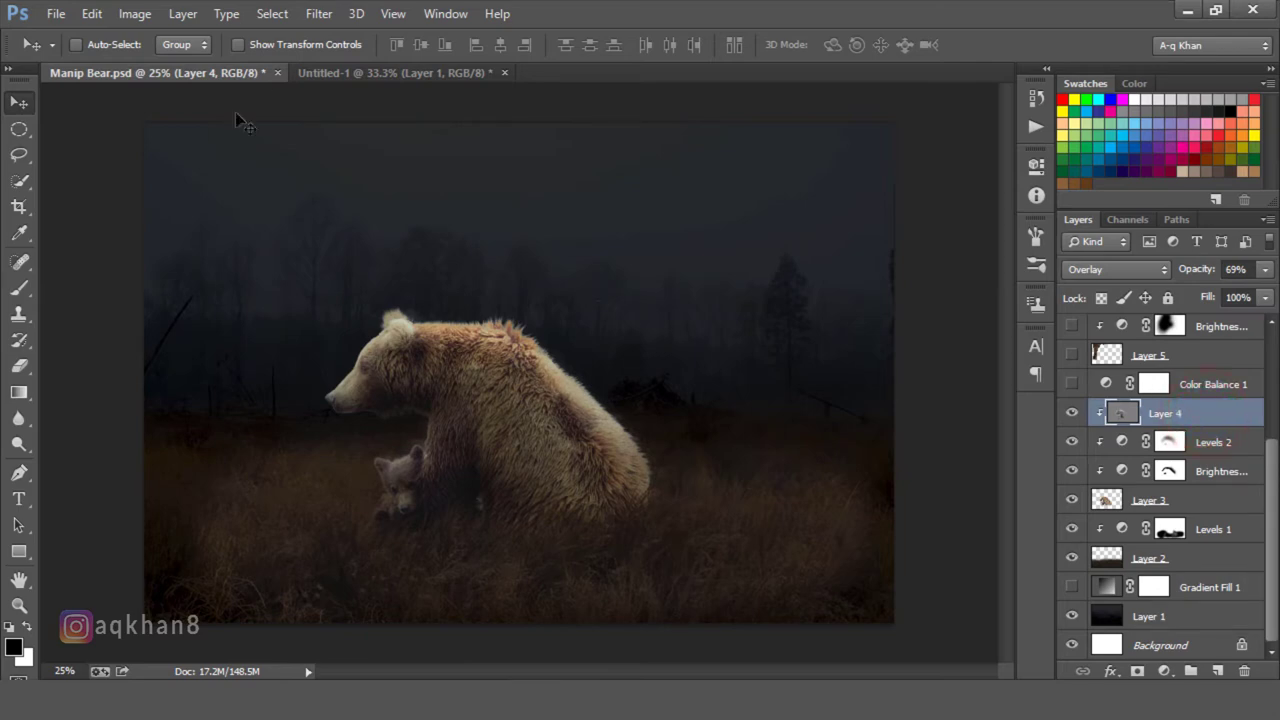
{"action": "left_click", "coordinate": [354, 76]}
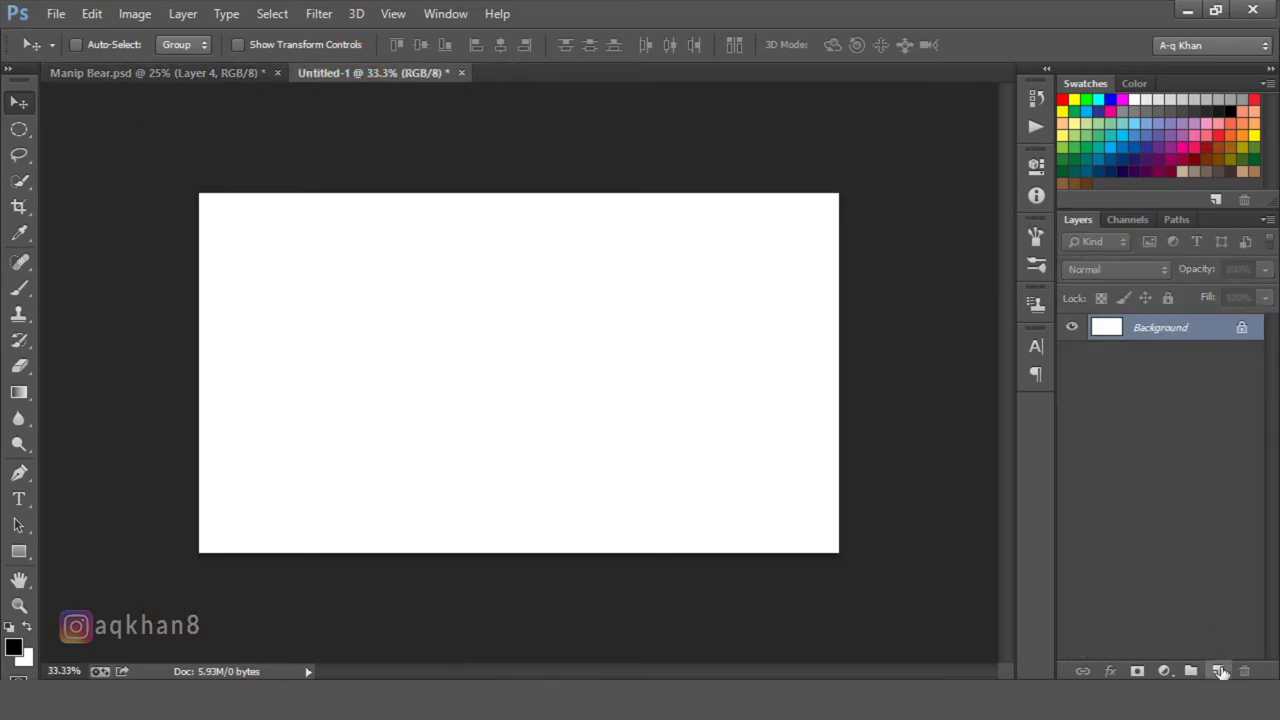
Add a new layer in Untitled-1 and fill it with 50% Gray
{"action": "left_click", "coordinate": [1218, 670]}
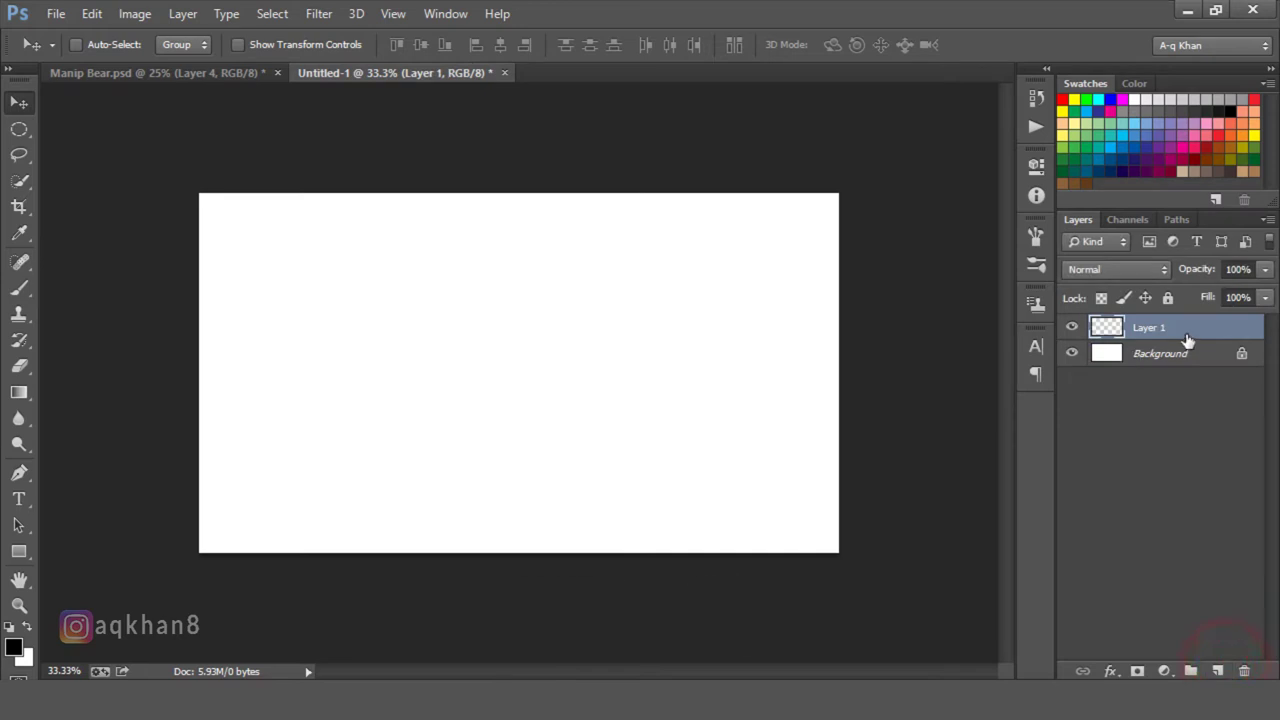
{"action": "key", "text": "shift+F5"}
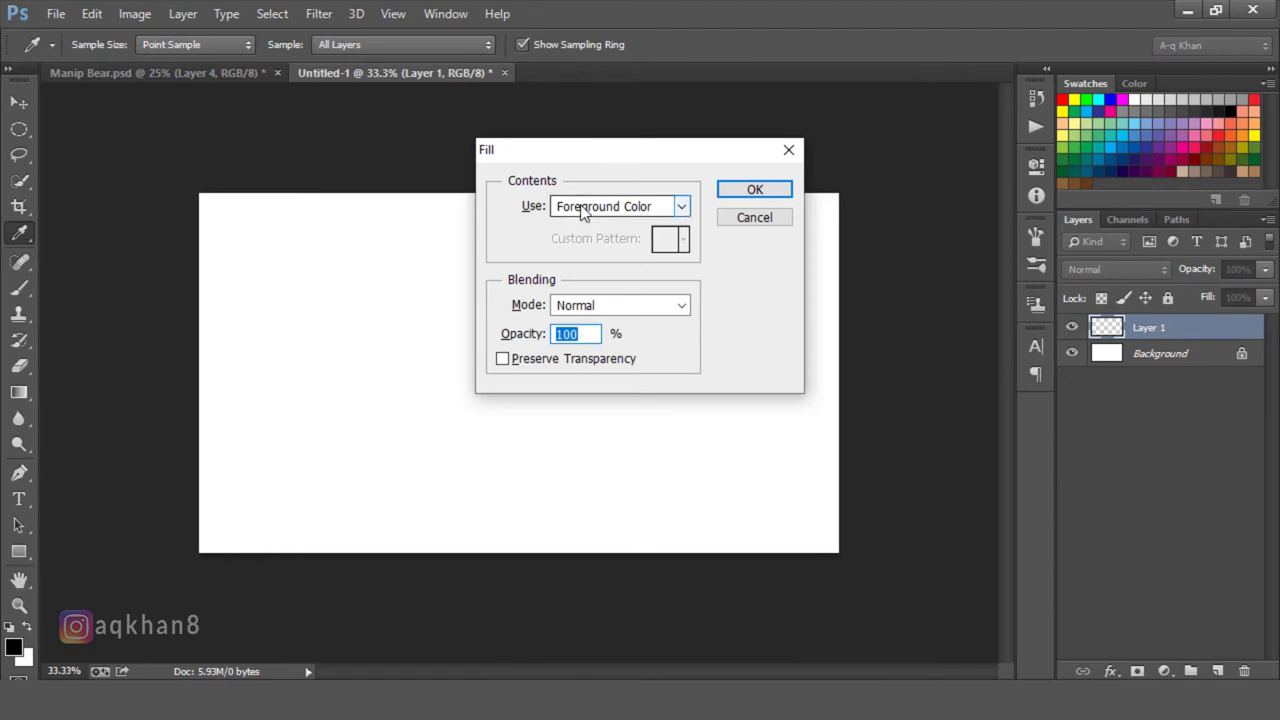
{"action": "left_click", "coordinate": [686, 207]}
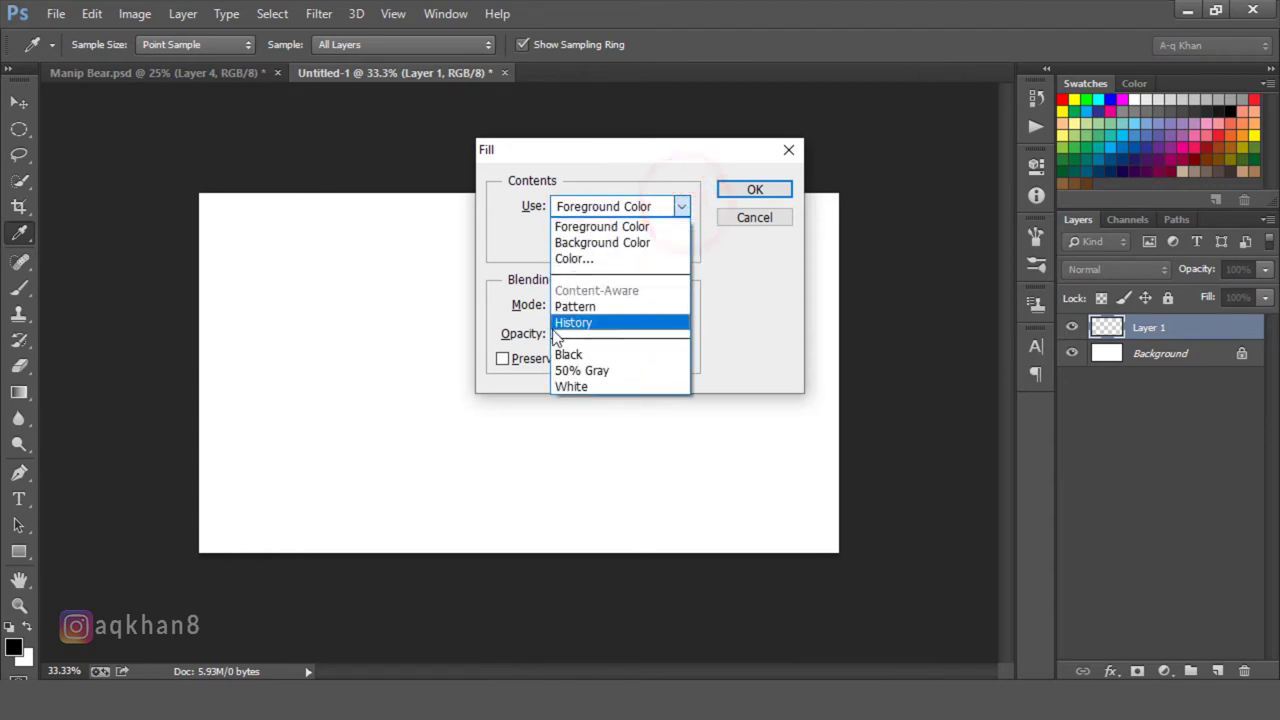
{"action": "left_click", "coordinate": [650, 371]}
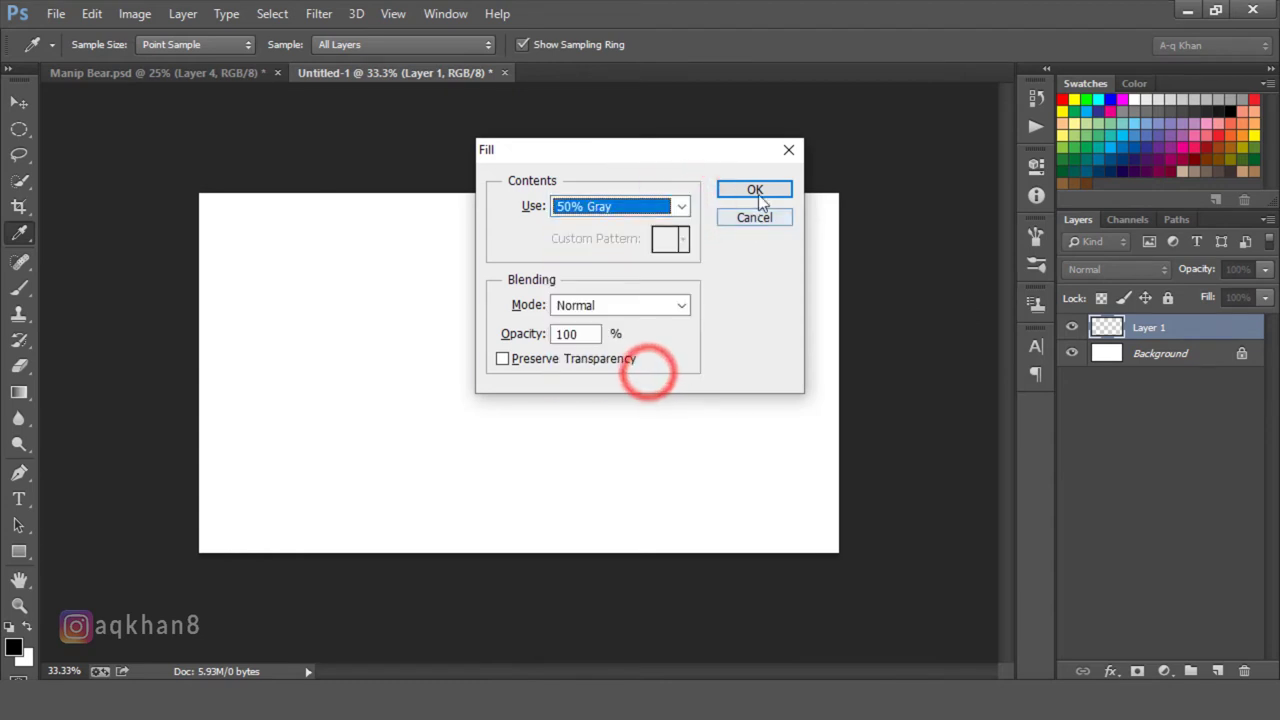
{"action": "left_click", "coordinate": [767, 190]}
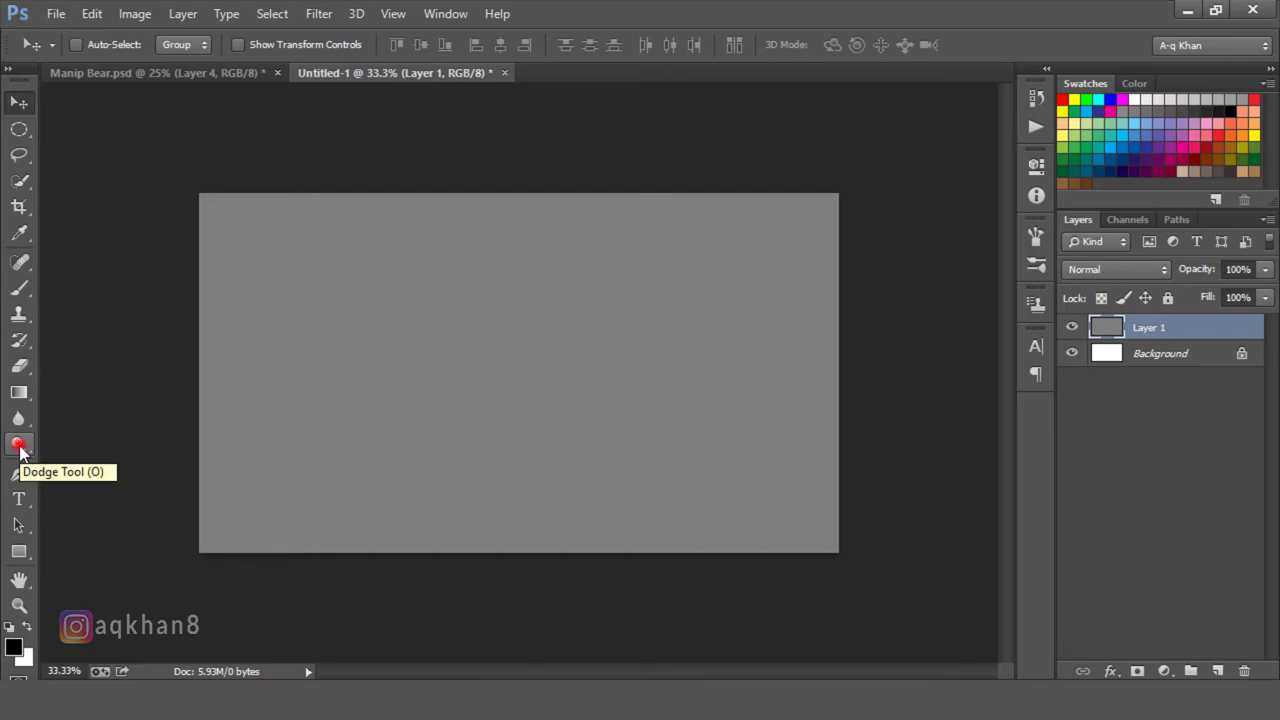
Set the gray layer to Overlay blending and lighten it with Dodge strokes using a 250 brush
{"action": "left_click", "coordinate": [19, 446]}
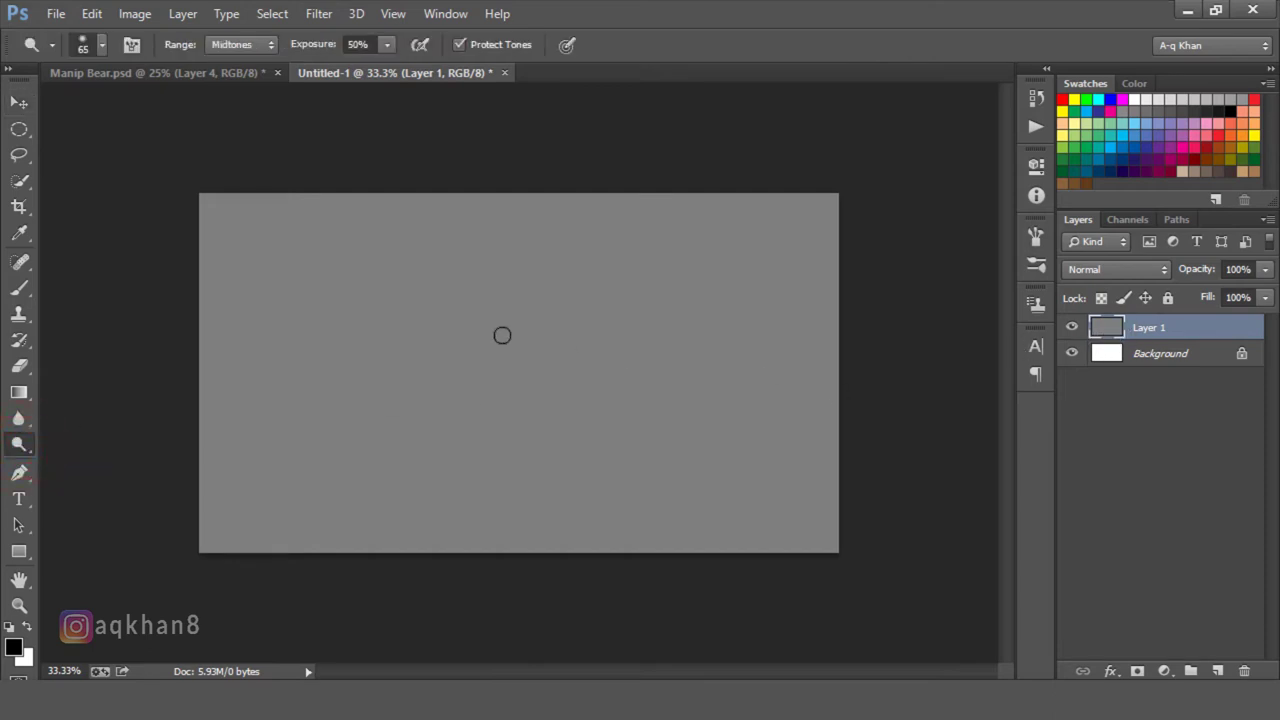
{"action": "left_click", "coordinate": [1108, 270]}
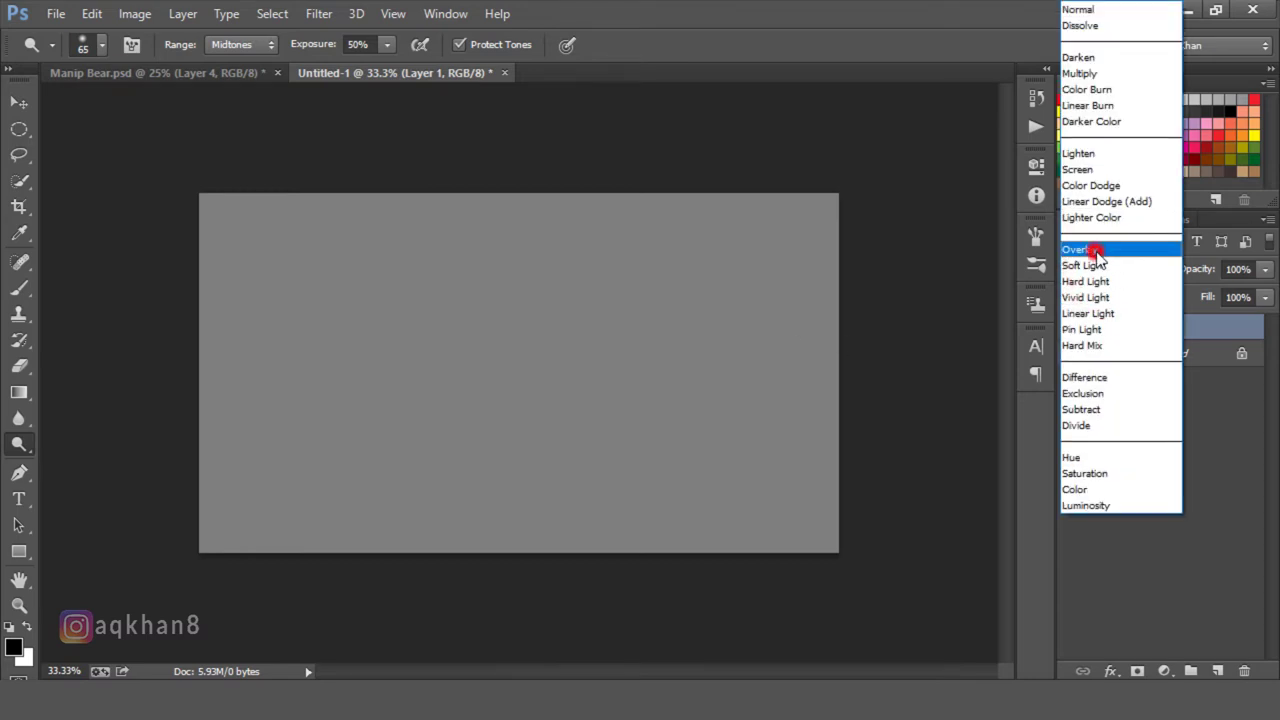
{"action": "left_click", "coordinate": [1096, 251]}
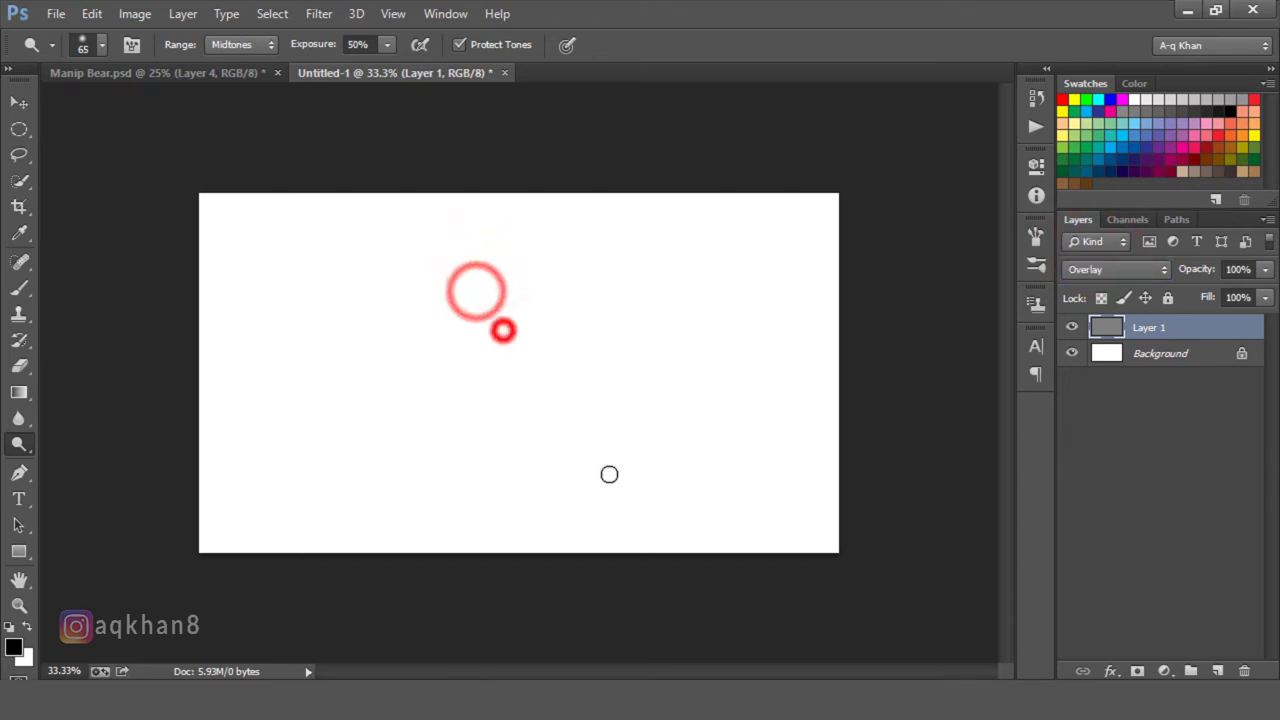
{"action": "right_click", "coordinate": [437, 317]}
{"action": "left_click", "coordinate": [423, 257]}
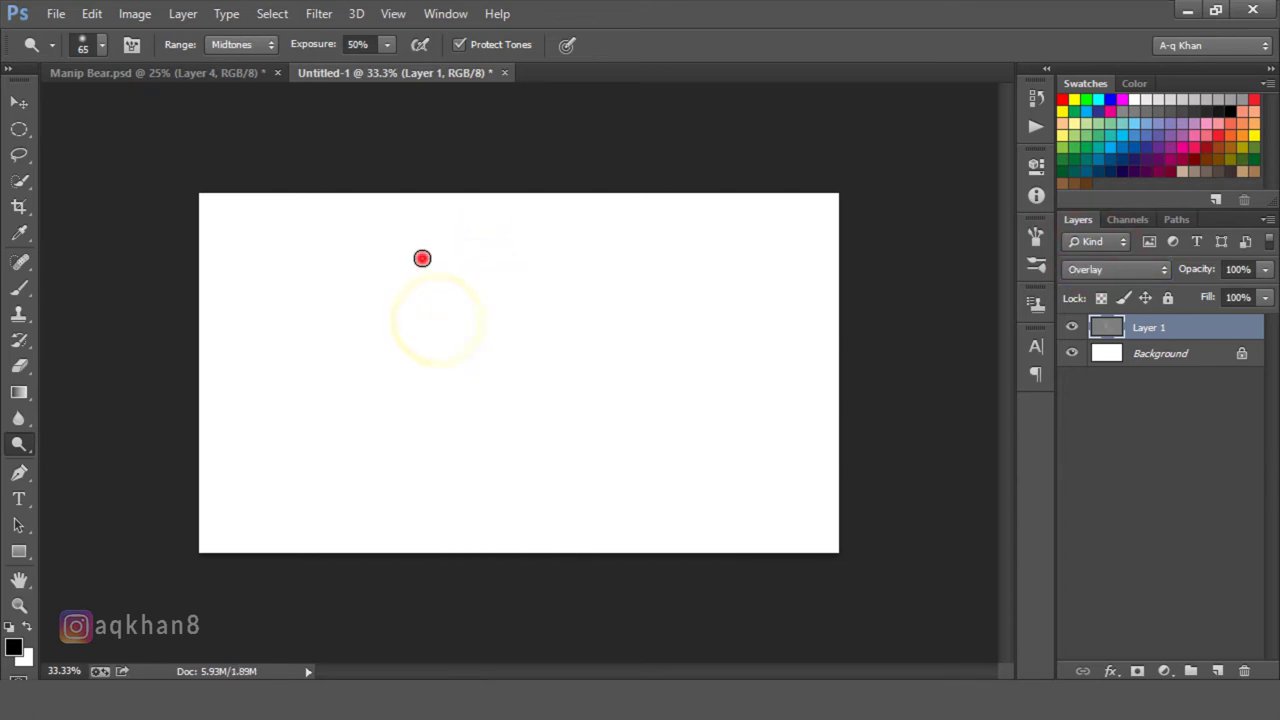
{"action": "key", "text": "bracketright"}
{"action": "key", "text": "bracketright"}
{"action": "key", "text": "bracketright"}
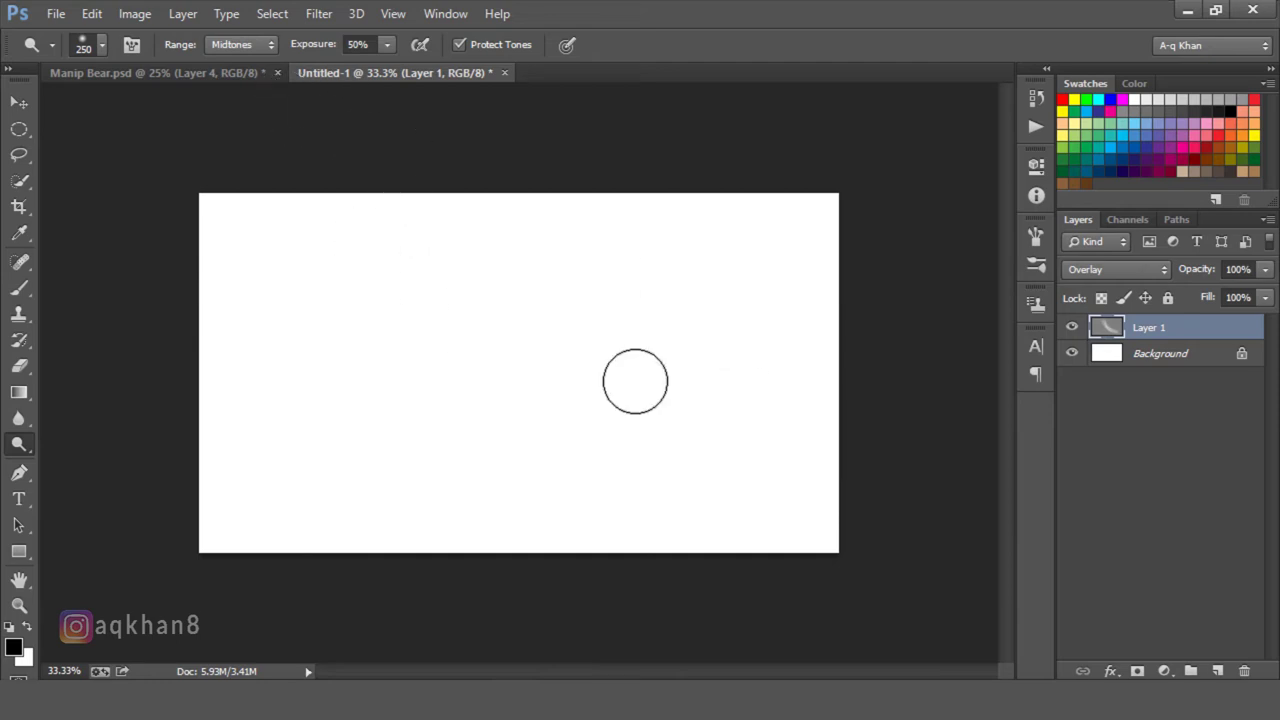
Return to Manip Bear.psd and turn on Color Balance 1, comparing it off and on
{"action": "left_click", "coordinate": [242, 73]}
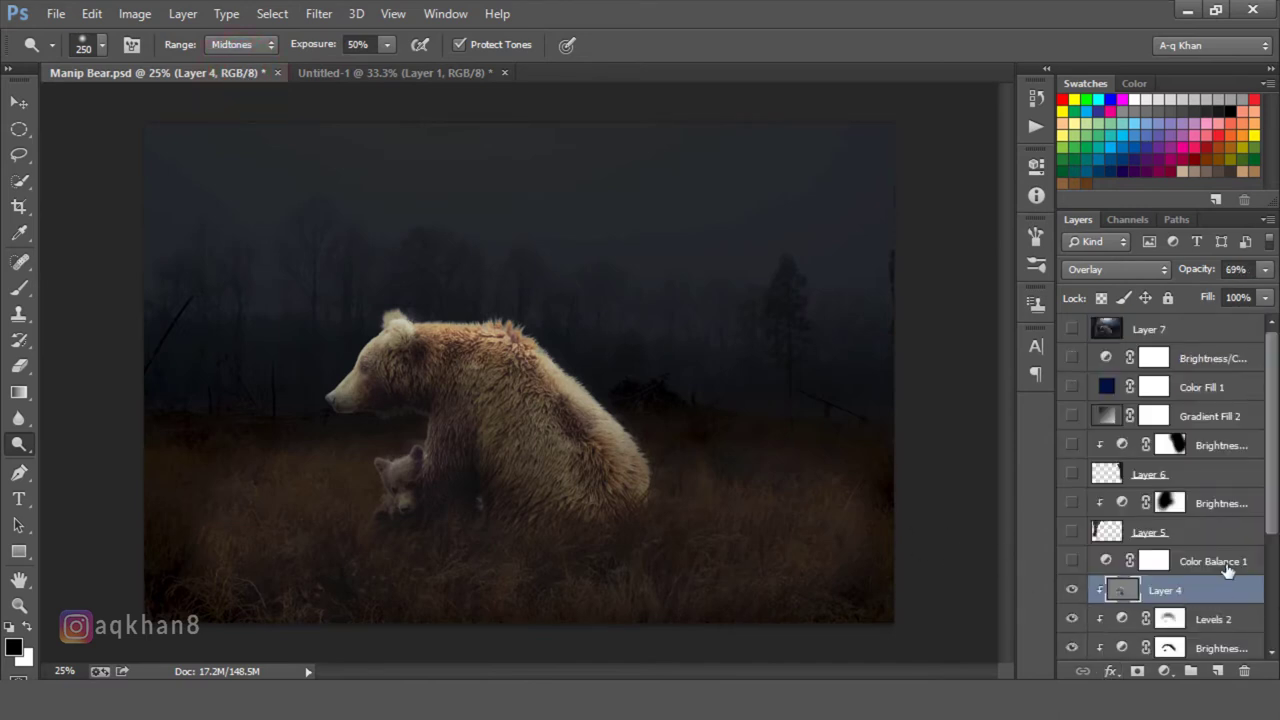
{"action": "left_click", "coordinate": [1195, 566]}
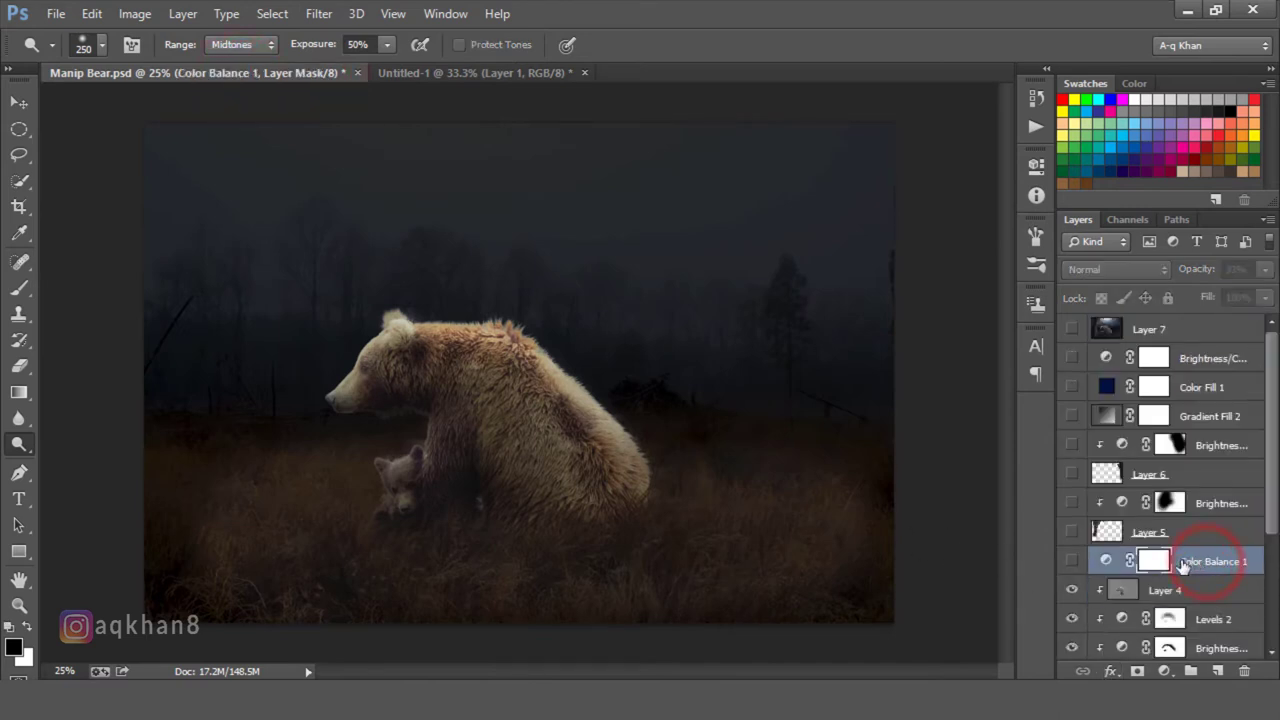
{"action": "left_click", "coordinate": [1072, 563]}
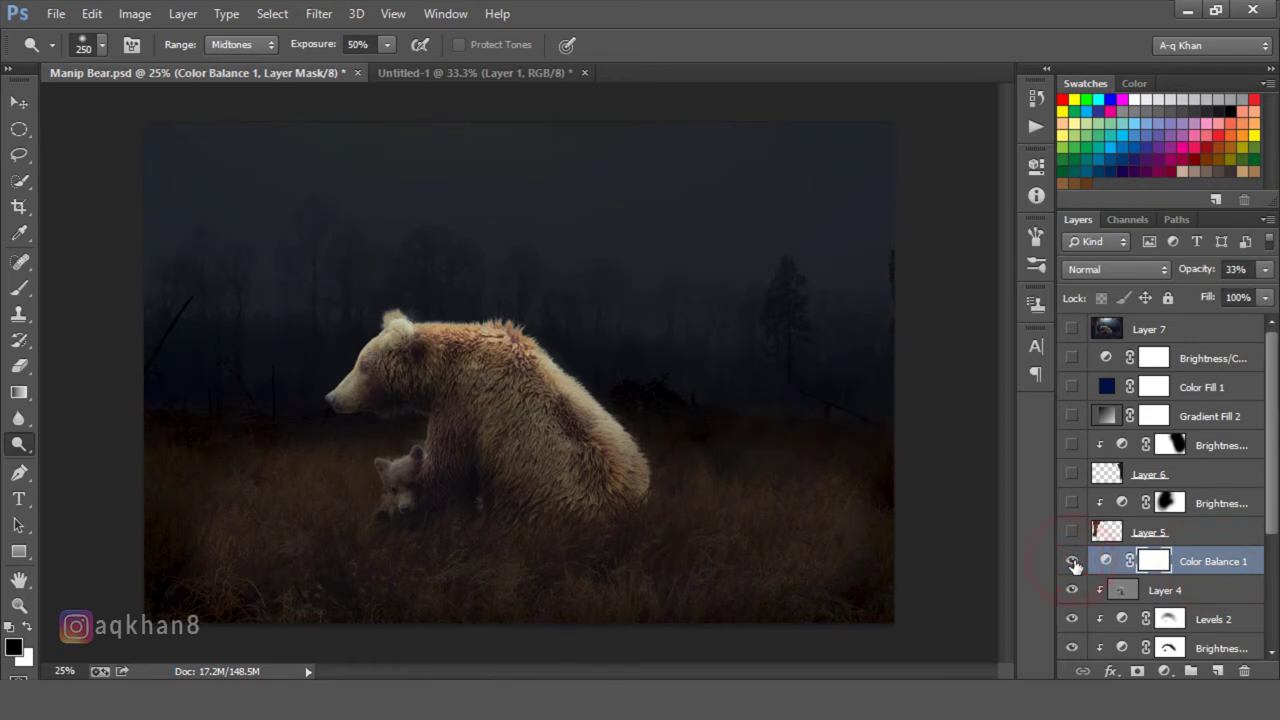
{"action": "left_click", "coordinate": [1072, 563]}
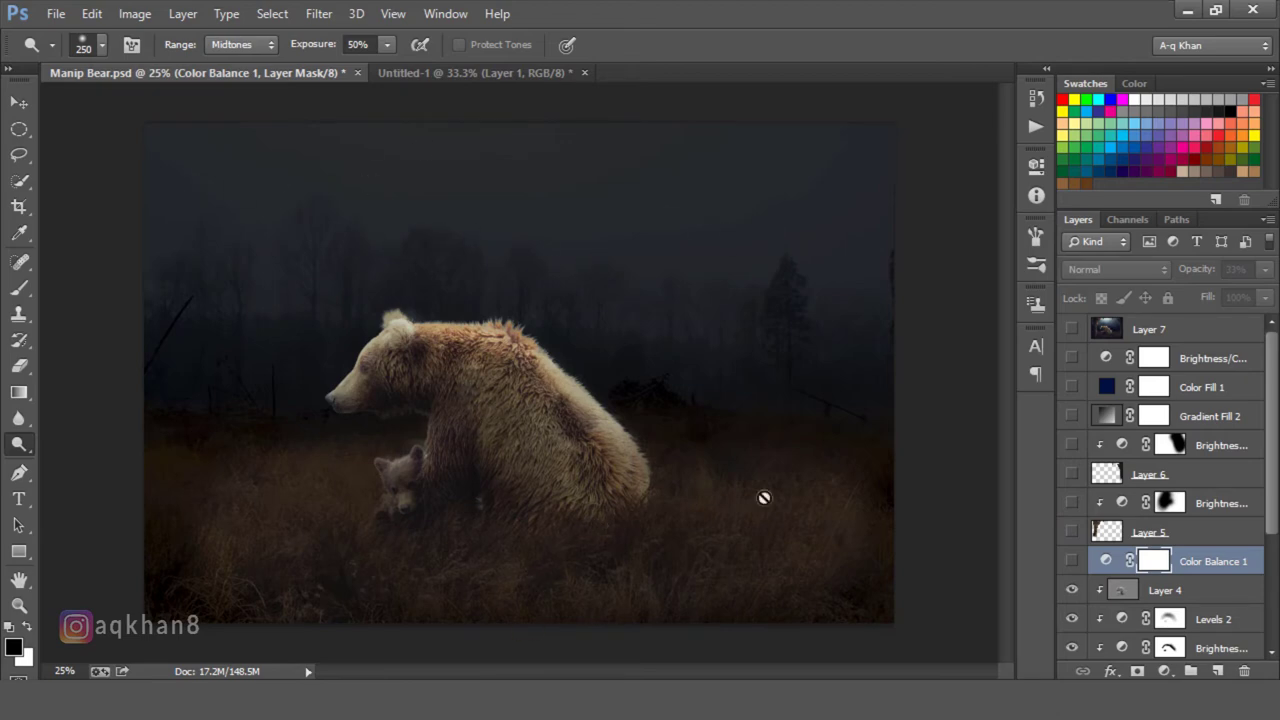
{"action": "left_click", "coordinate": [1073, 562]}
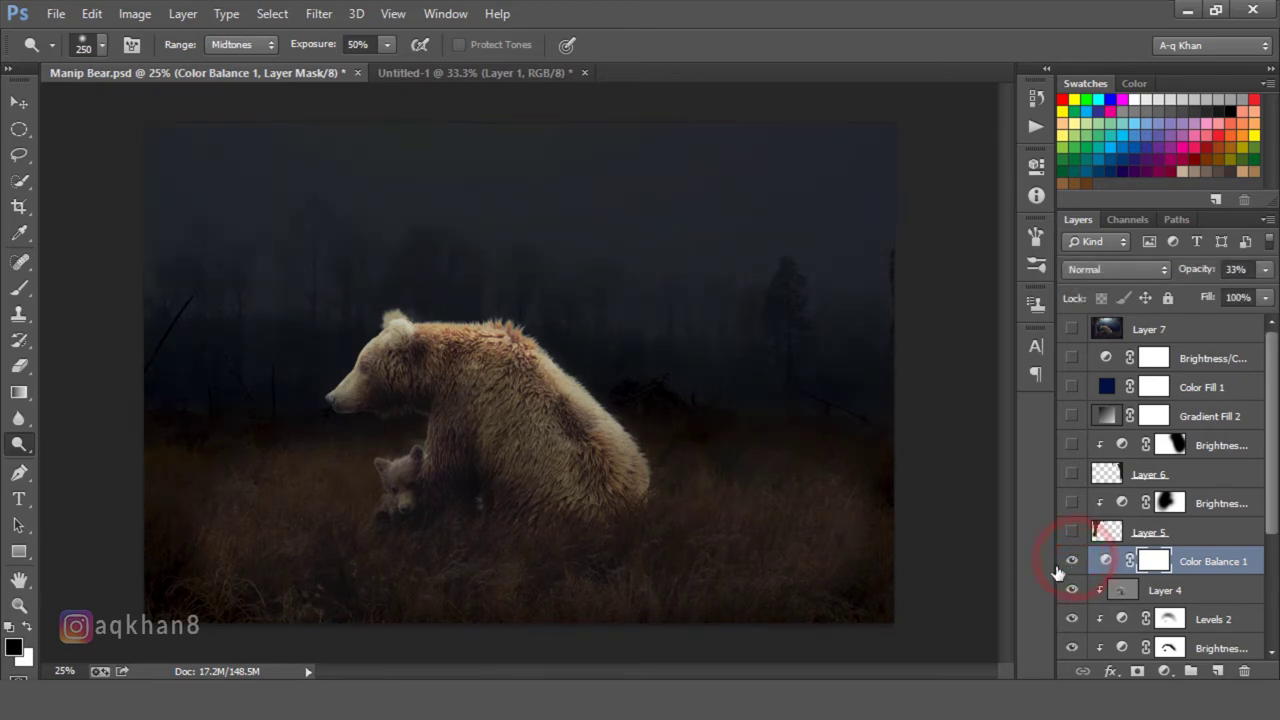
Review Color Balance 1's Shadows values and show Layer 5's left tree trunk
{"action": "left_click", "coordinate": [1104, 563]}
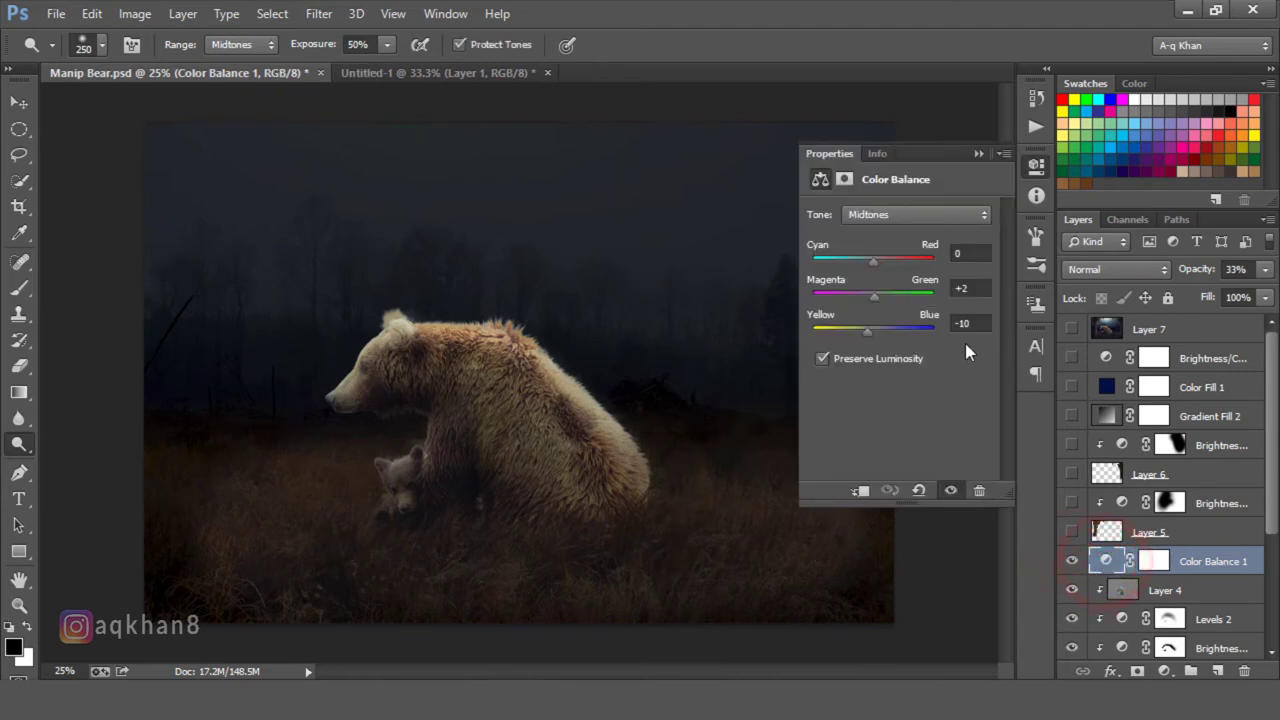
{"action": "left_click", "coordinate": [915, 214]}
{"action": "left_click", "coordinate": [917, 236]}
{"action": "left_click", "coordinate": [979, 155]}
{"action": "left_click", "coordinate": [1200, 532]}
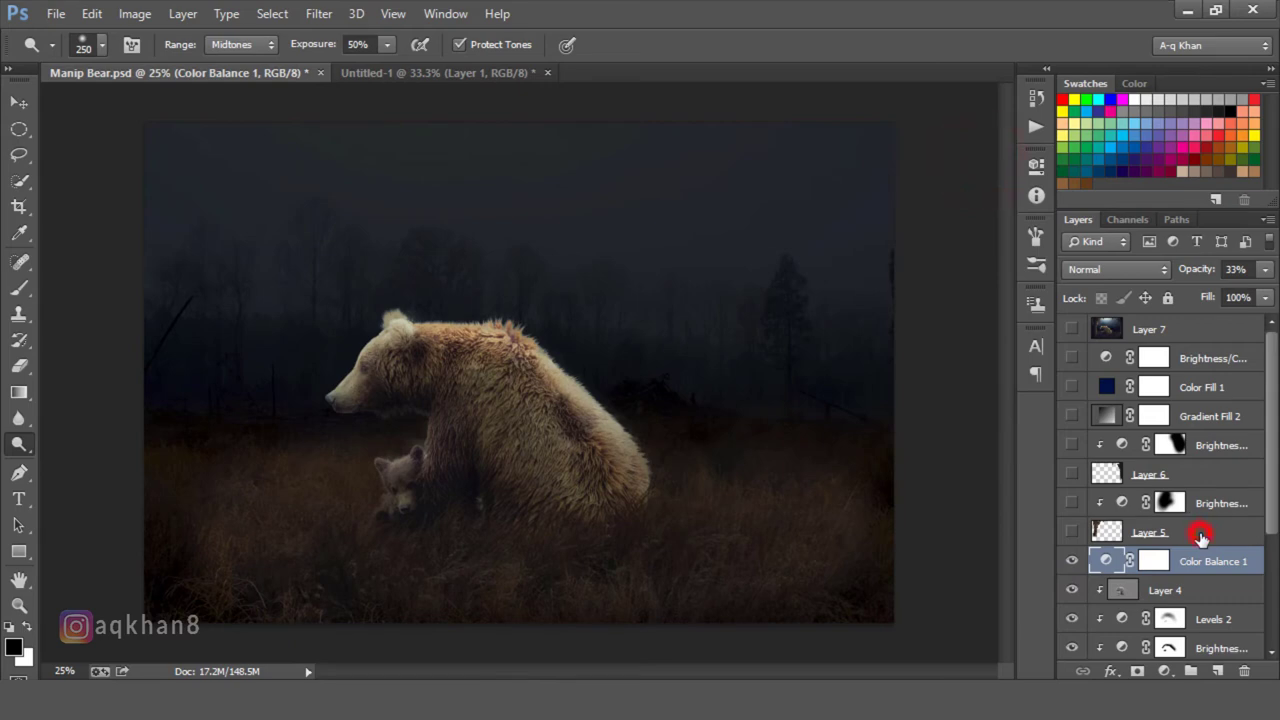
{"action": "left_click", "coordinate": [1071, 532]}
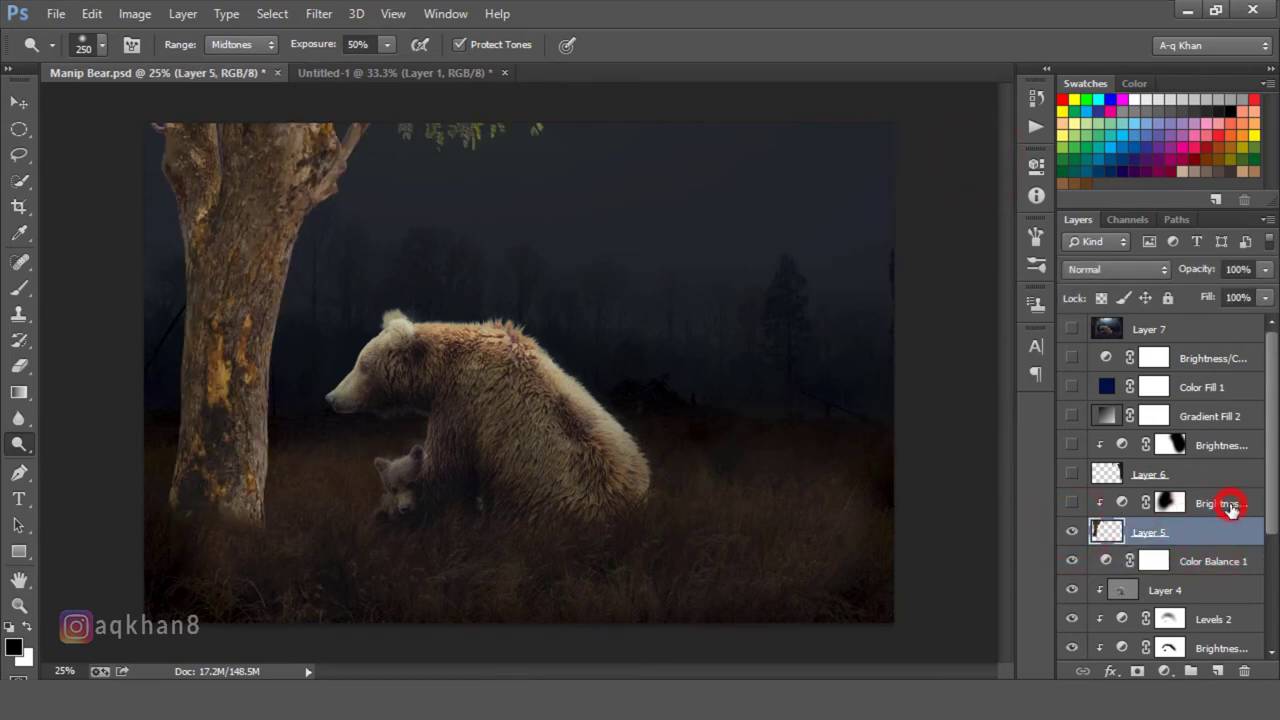
Turn on Brightness/Contrast 2 for the left tree and review its settings
{"action": "left_click", "coordinate": [1230, 505]}
{"action": "left_click", "coordinate": [1071, 503]}
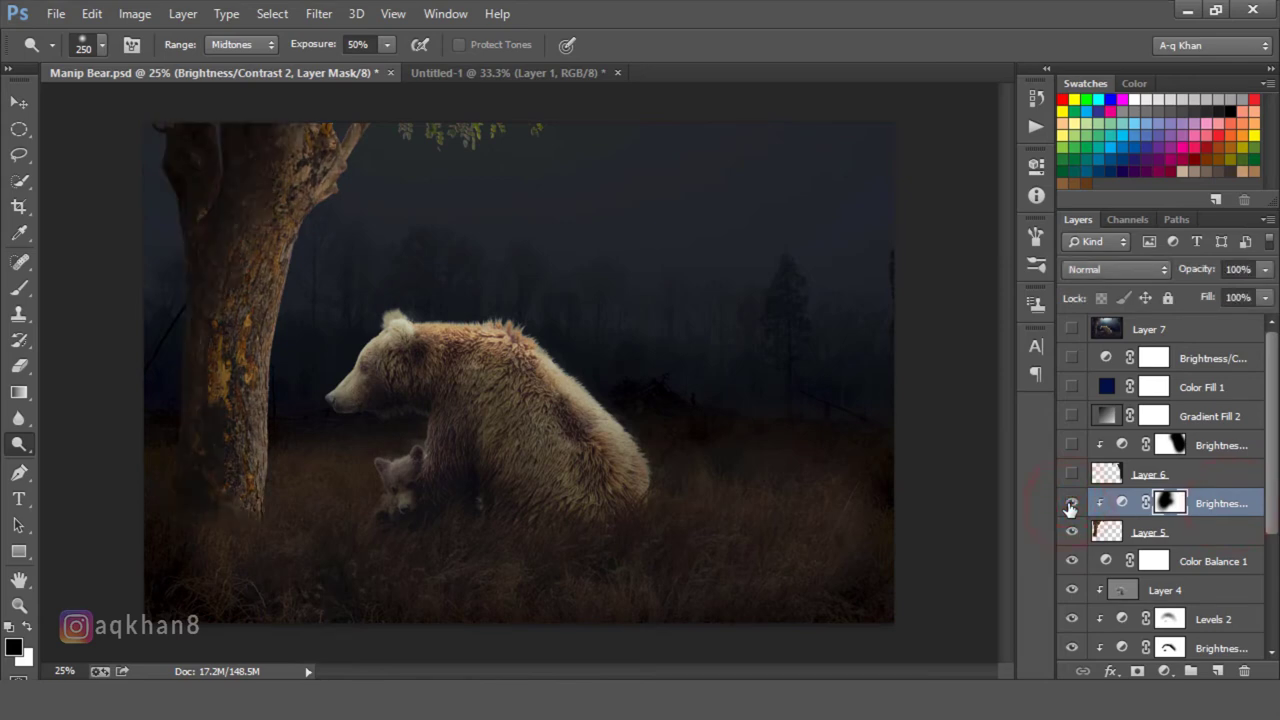
{"action": "double_click", "coordinate": [1119, 503]}
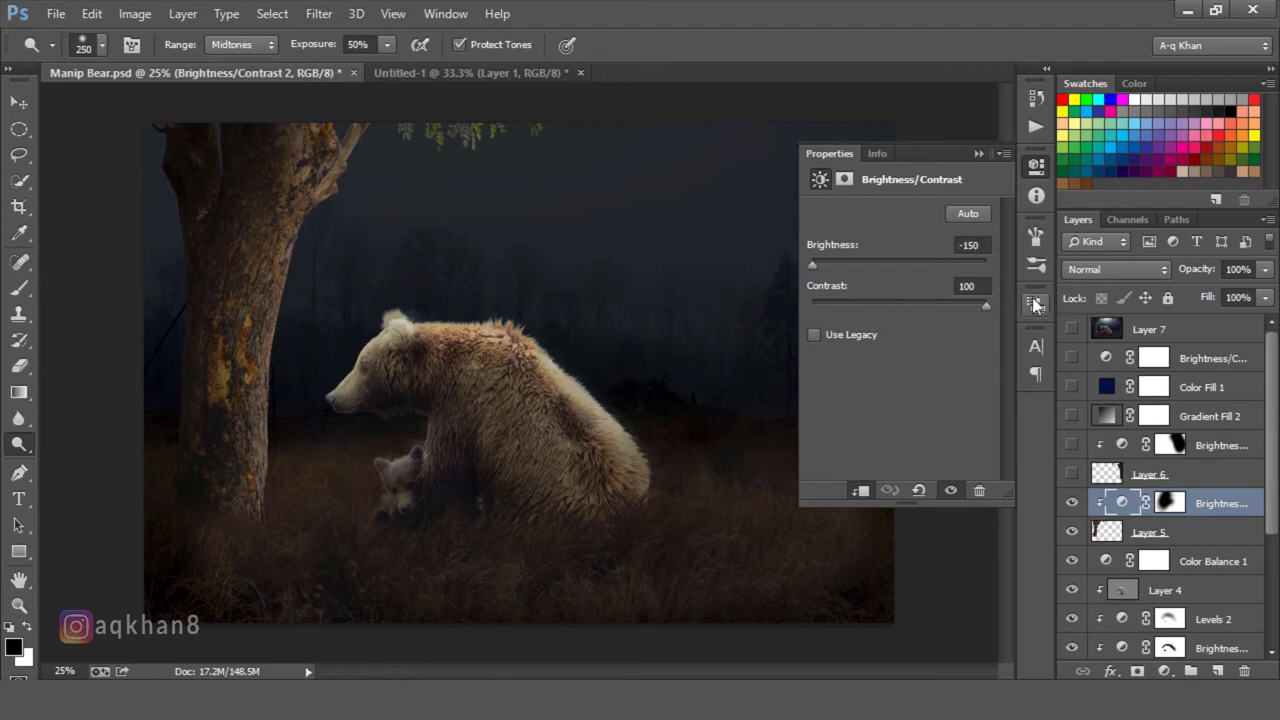
{"action": "left_click", "coordinate": [979, 154]}
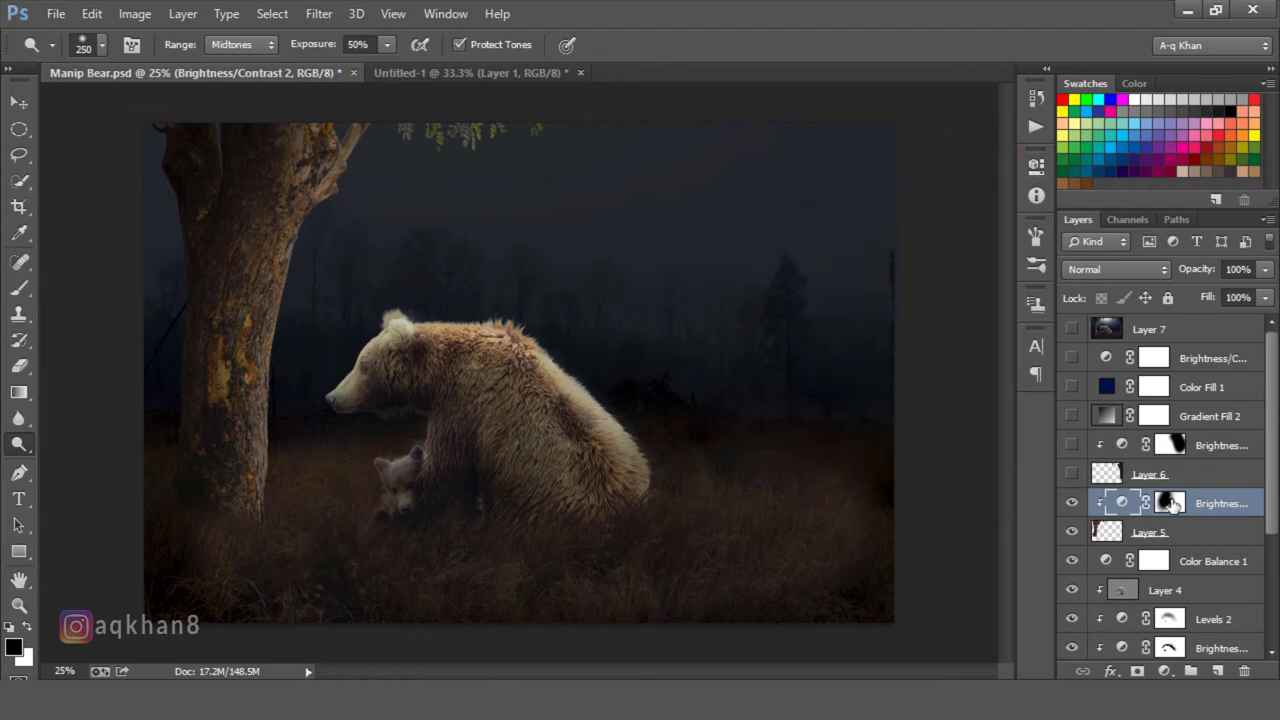
Compare Brightness/Contrast 2's mask off and on, then show Layer 6's right-side tree
{"action": "left_click", "coordinate": [1172, 503], "text": "shift"}
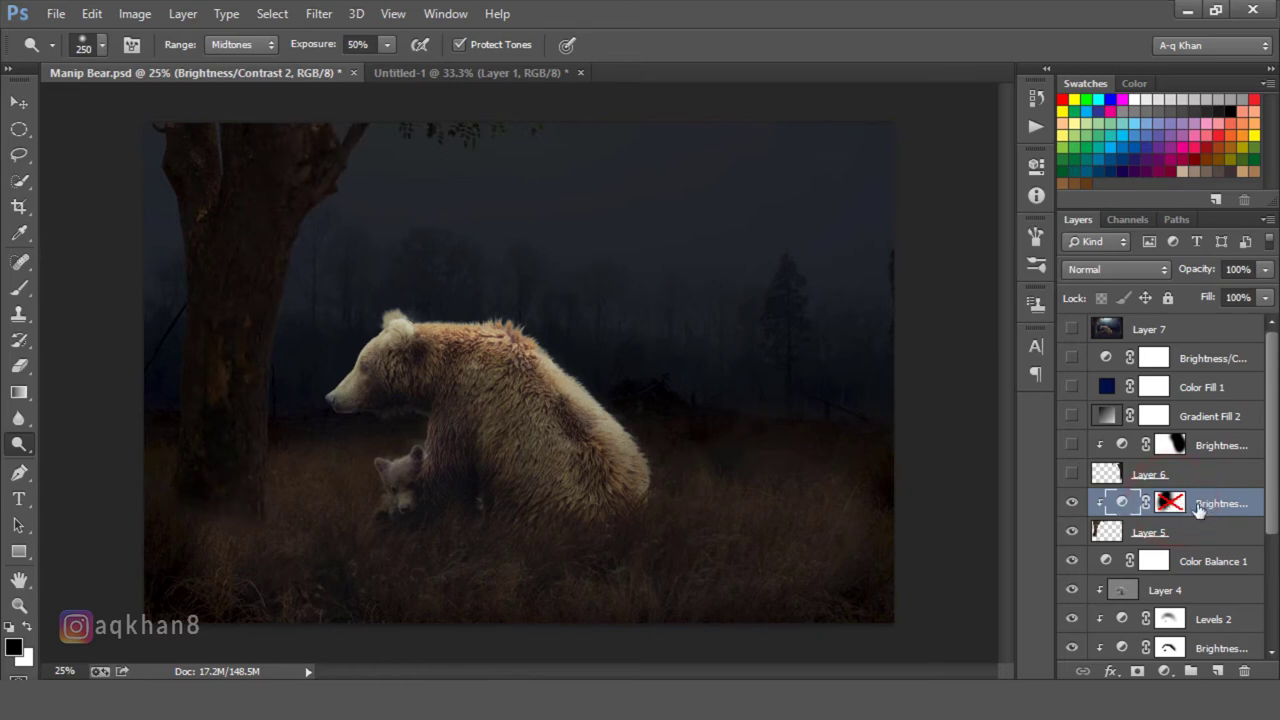
{"action": "left_click", "coordinate": [1172, 503], "text": "shift"}
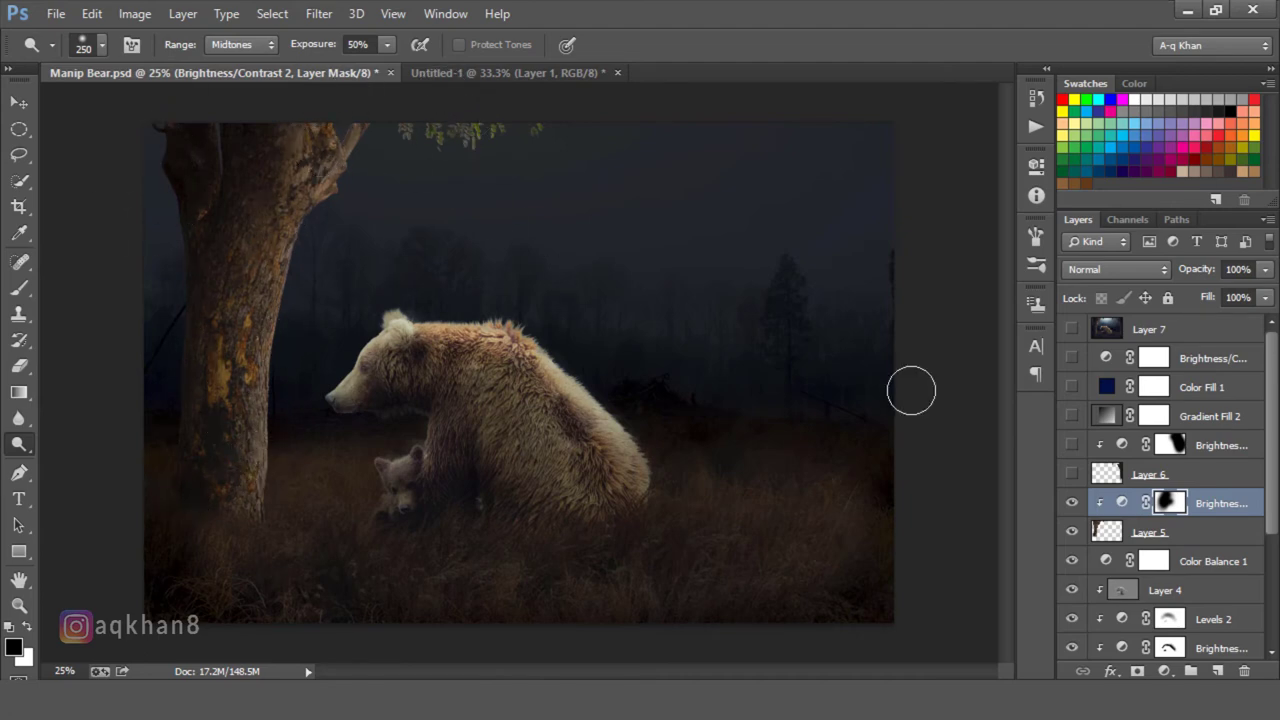
{"action": "left_click", "coordinate": [1104, 478]}
{"action": "left_click", "coordinate": [1072, 474]}
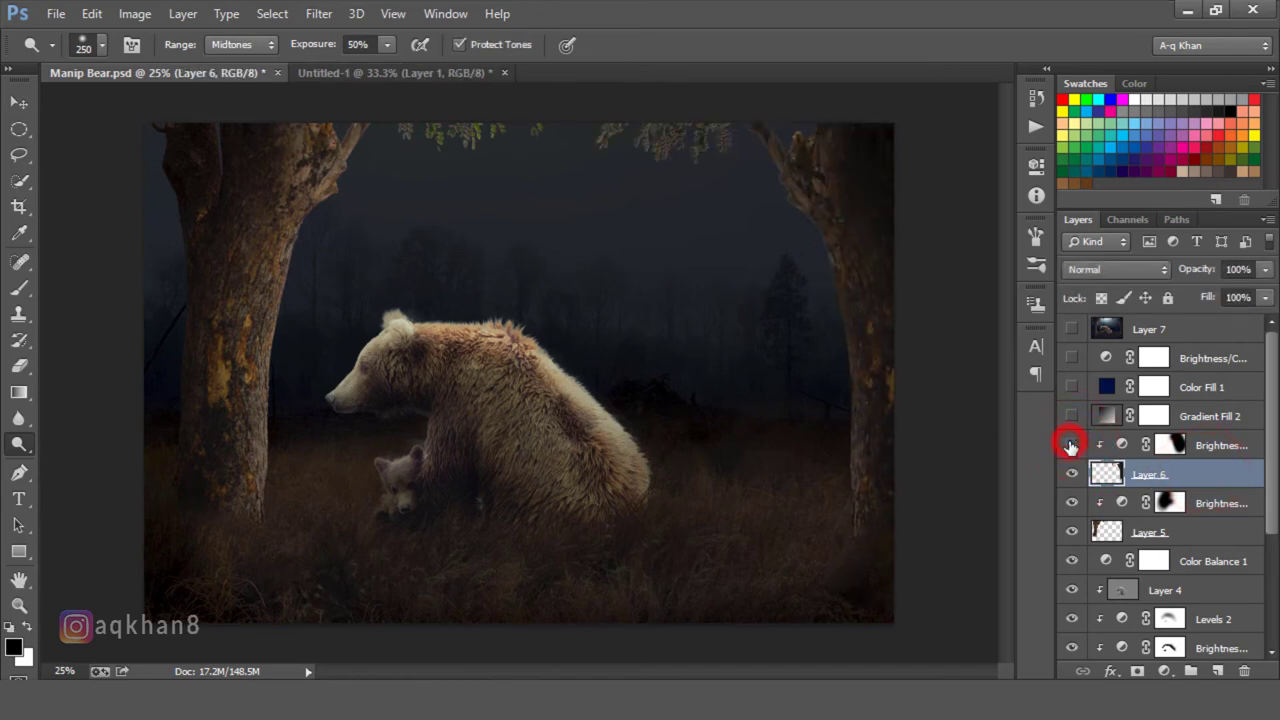
Recheck the right tree's brightness, then show the radial Gradient Fill 2 (Angle 31, Scale 100)
{"action": "left_click", "coordinate": [1071, 446]}
{"action": "left_click", "coordinate": [1071, 446]}
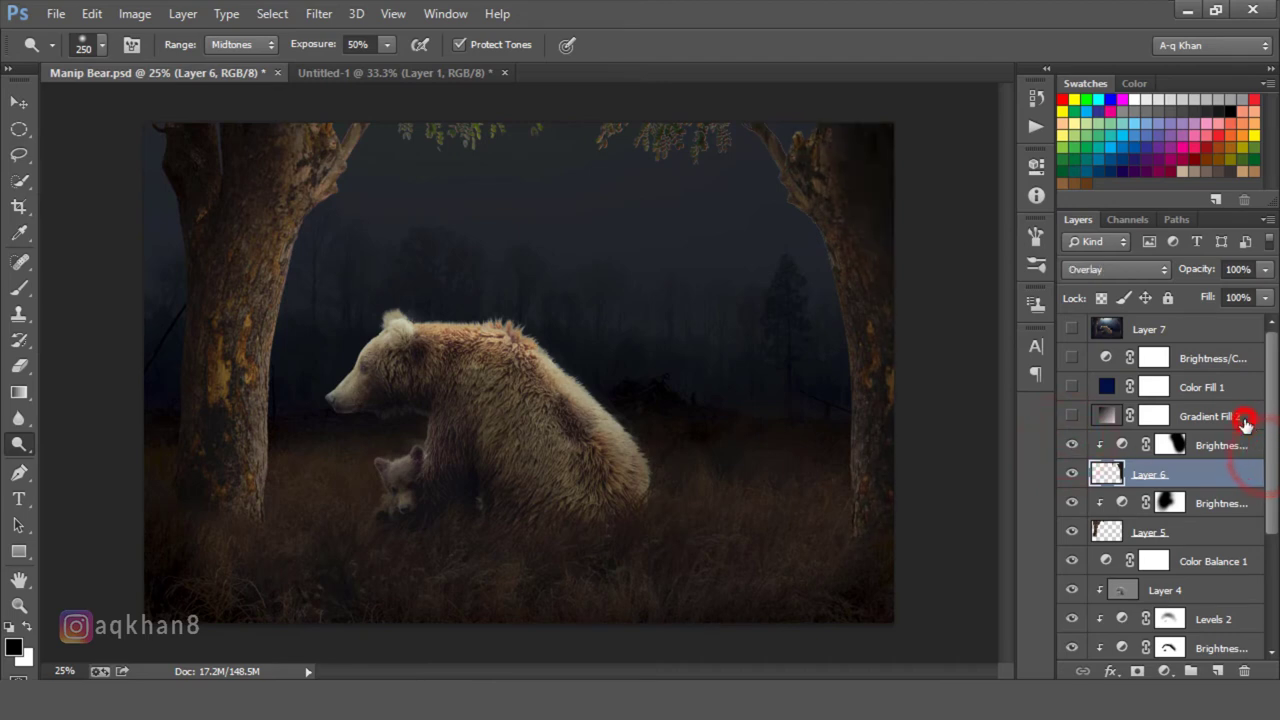
{"action": "left_click", "coordinate": [1131, 420]}
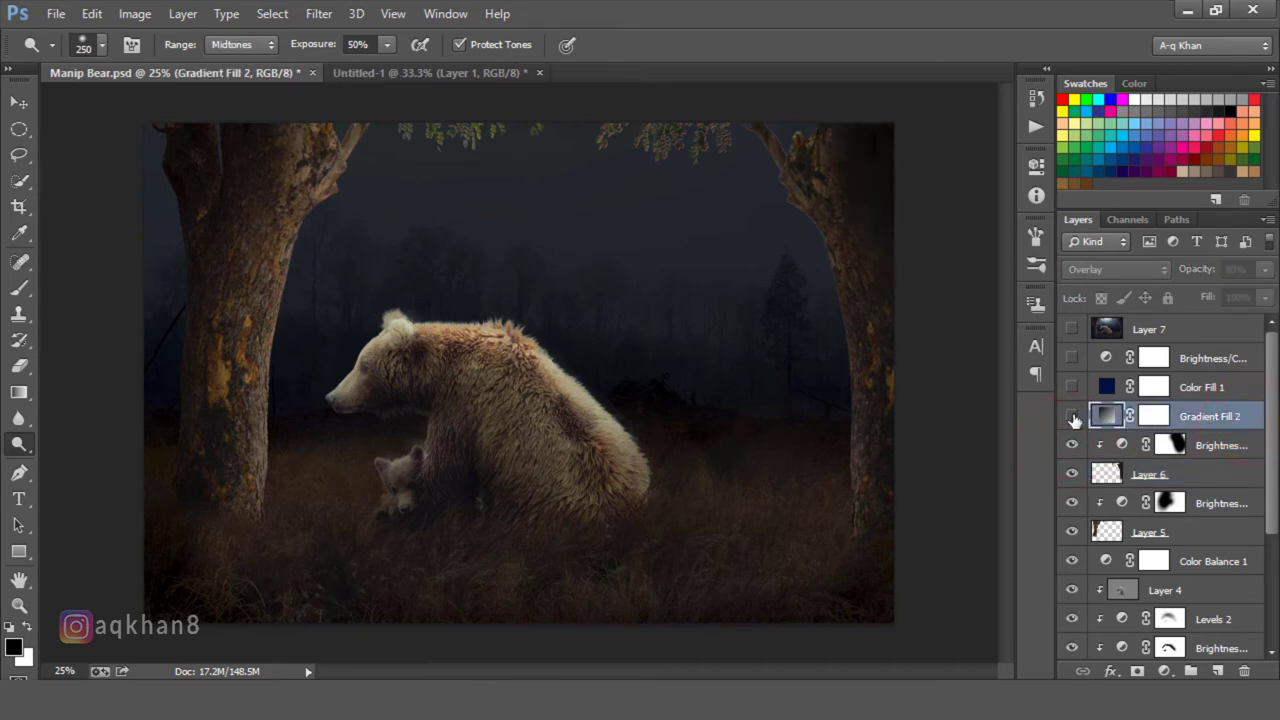
{"action": "left_click", "coordinate": [1072, 417]}
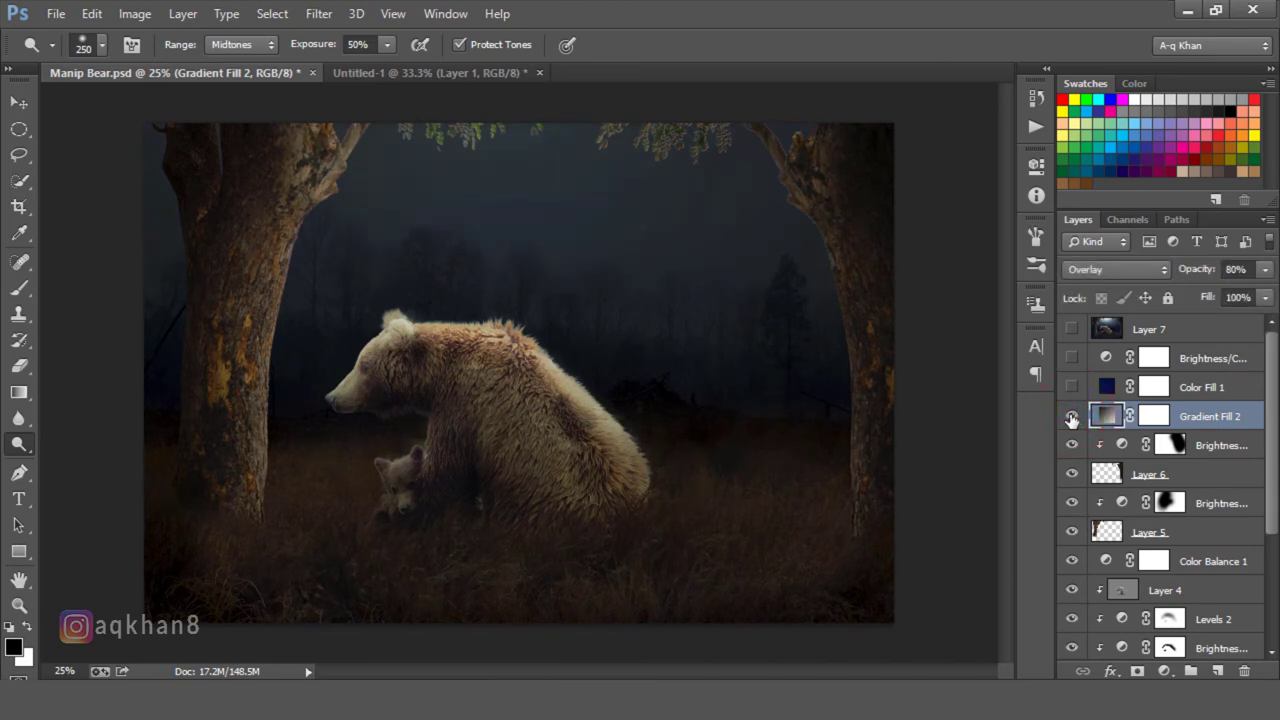
{"action": "double_click", "coordinate": [1105, 416]}
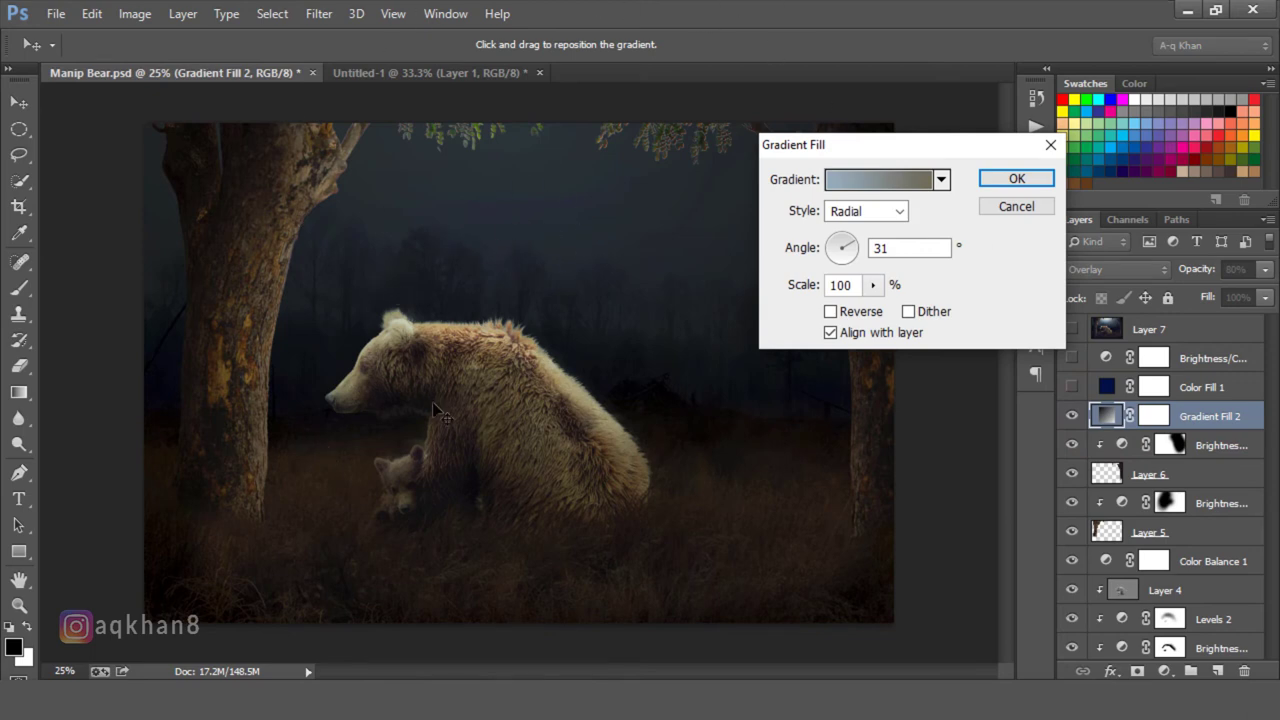
{"action": "left_click", "coordinate": [1038, 186]}
{"action": "key", "text": "o"}
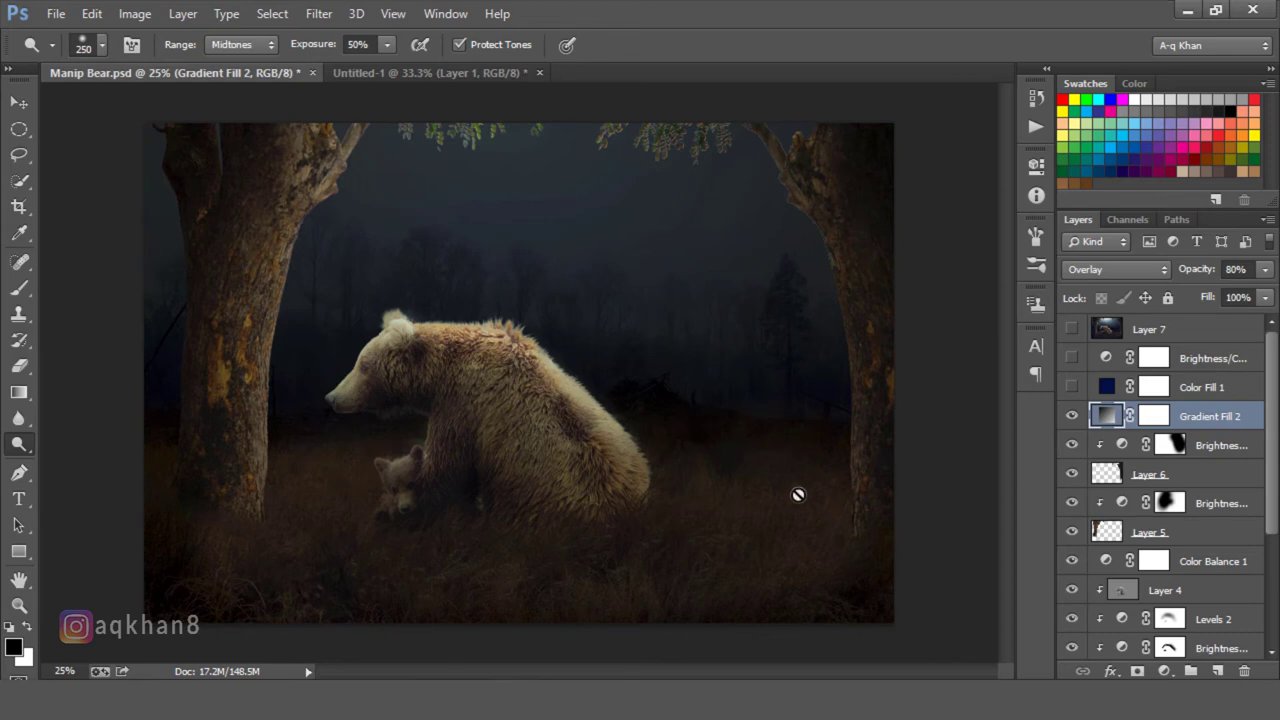
Show the dark navy Color Fill 1 layer and blend it in Exclusion at 30% opacity for a blue tint
{"action": "left_click", "coordinate": [1228, 390]}
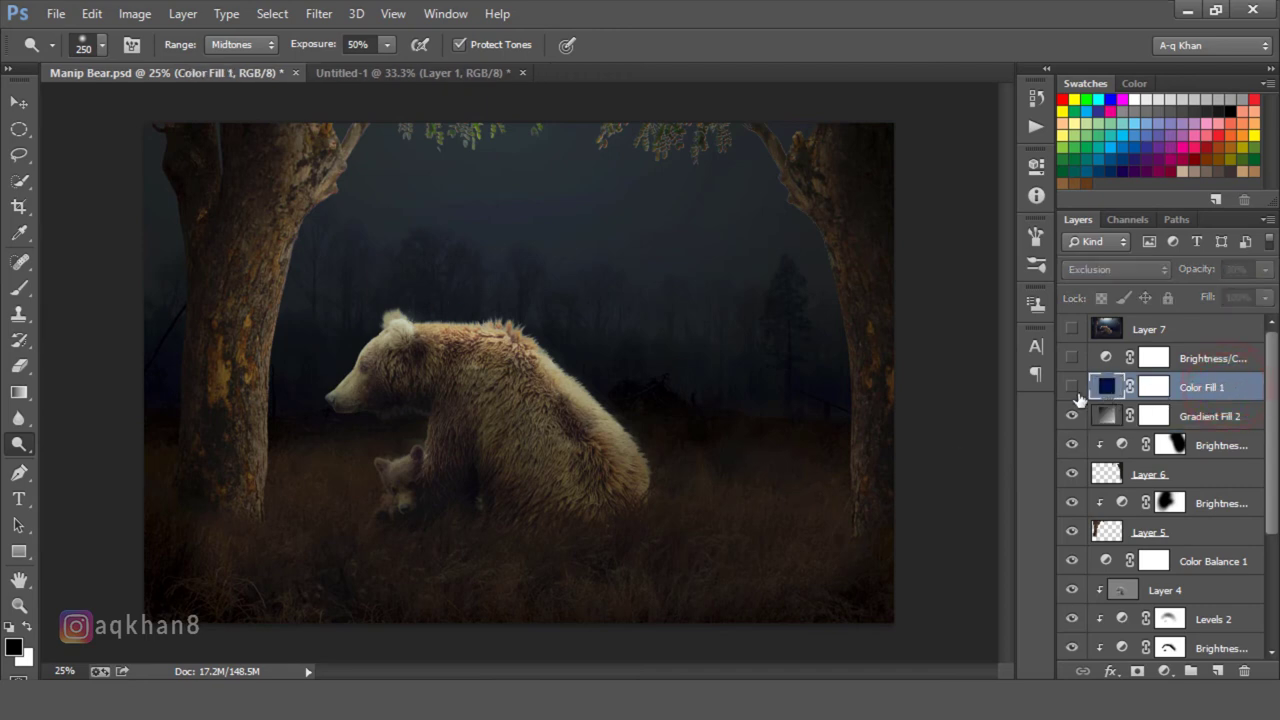
{"action": "left_click", "coordinate": [1072, 388]}
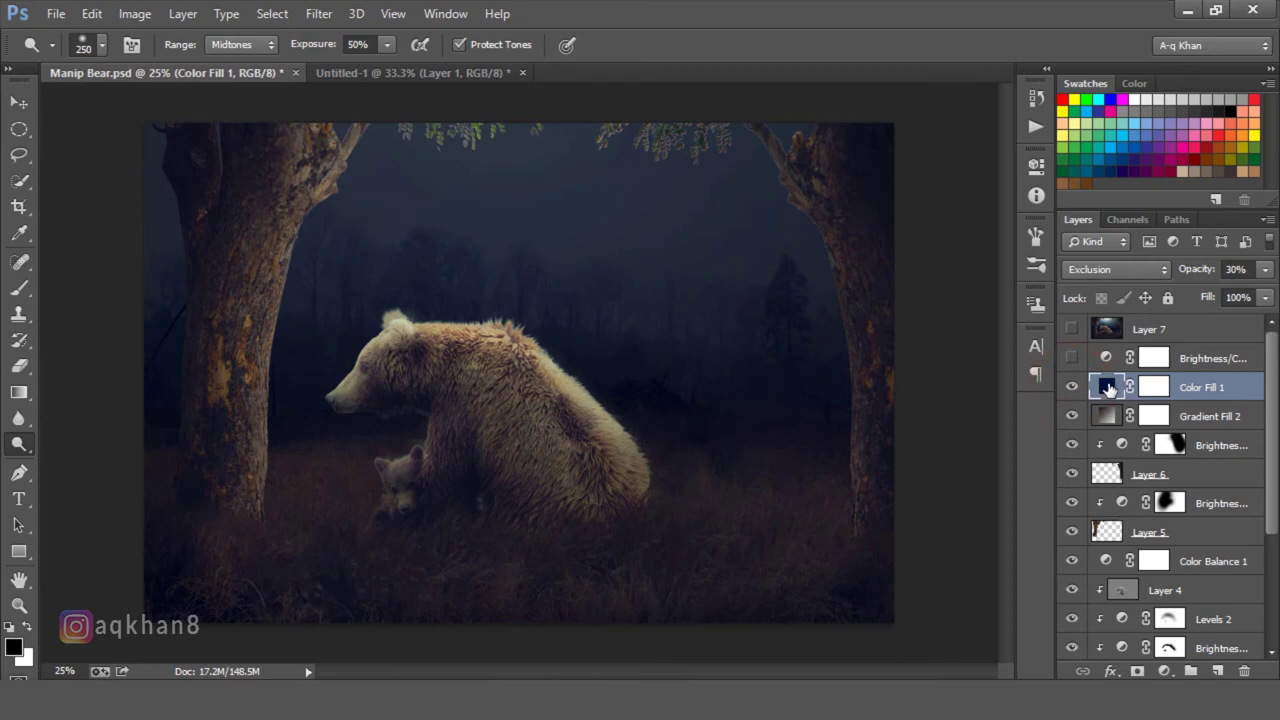
{"action": "double_click", "coordinate": [1108, 387]}
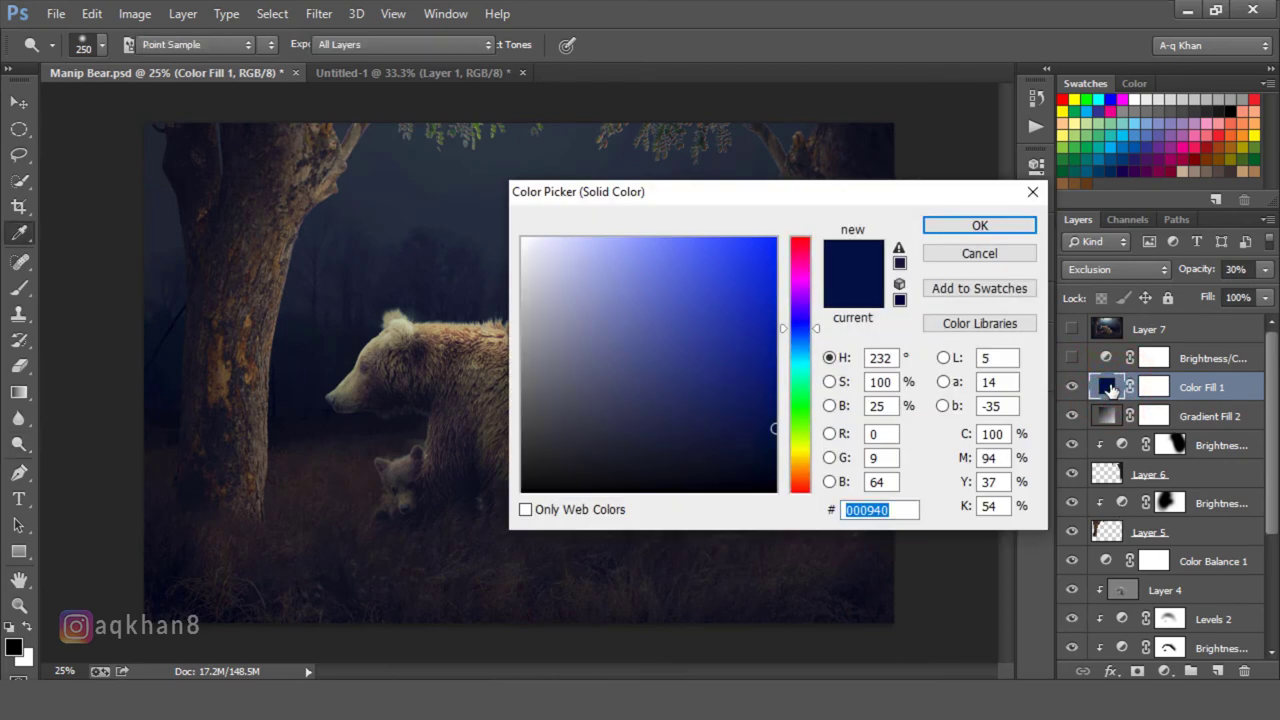
{"action": "left_click", "coordinate": [1016, 252]}
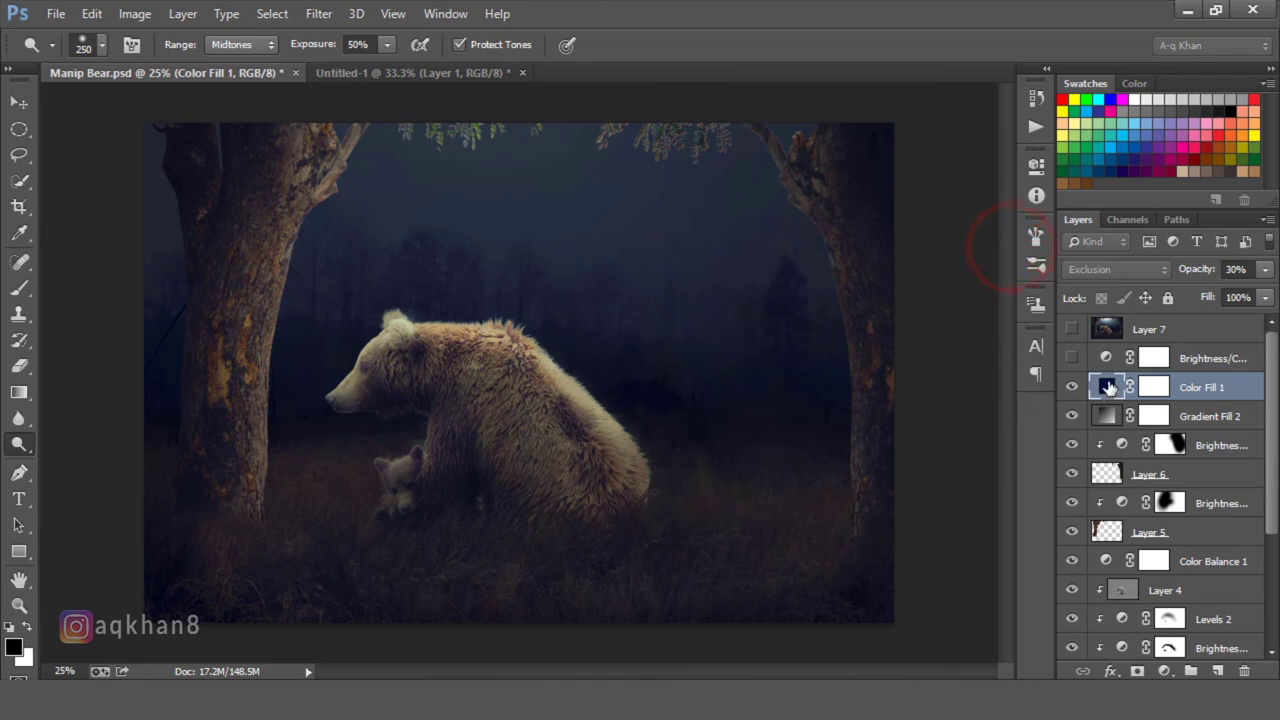
{"action": "left_click", "coordinate": [1119, 268]}
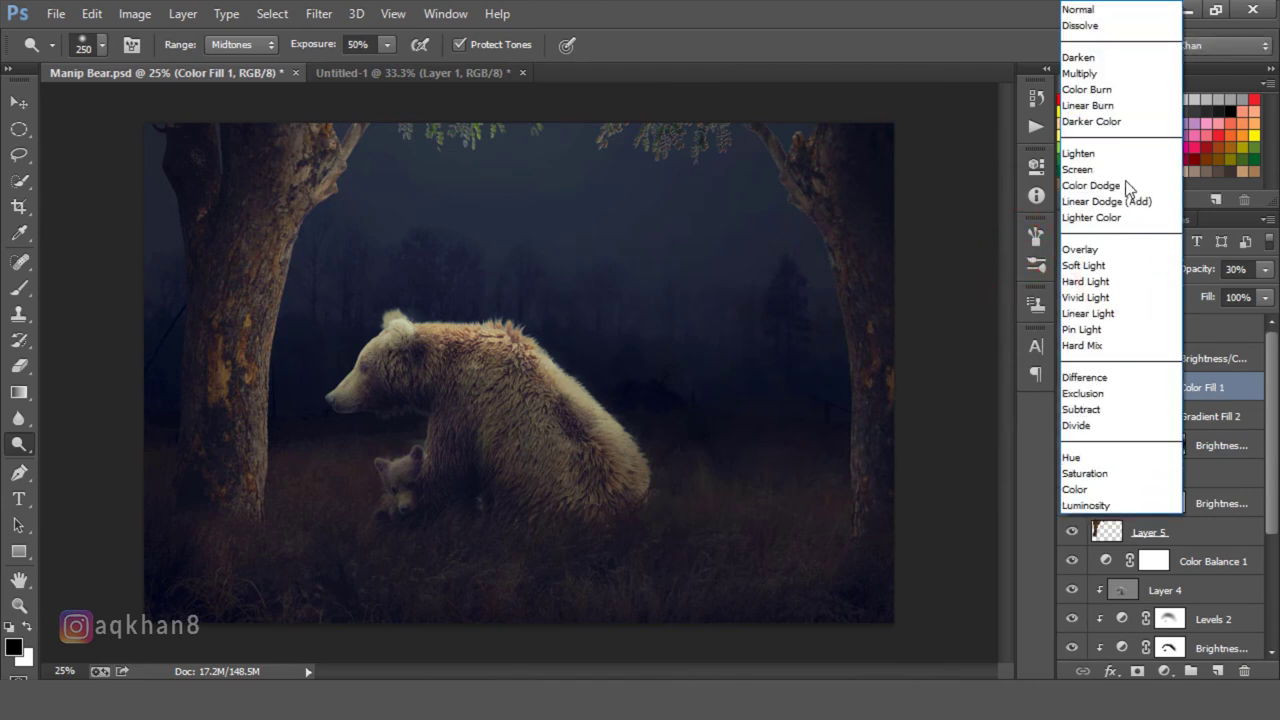
{"action": "left_click", "coordinate": [1083, 393]}
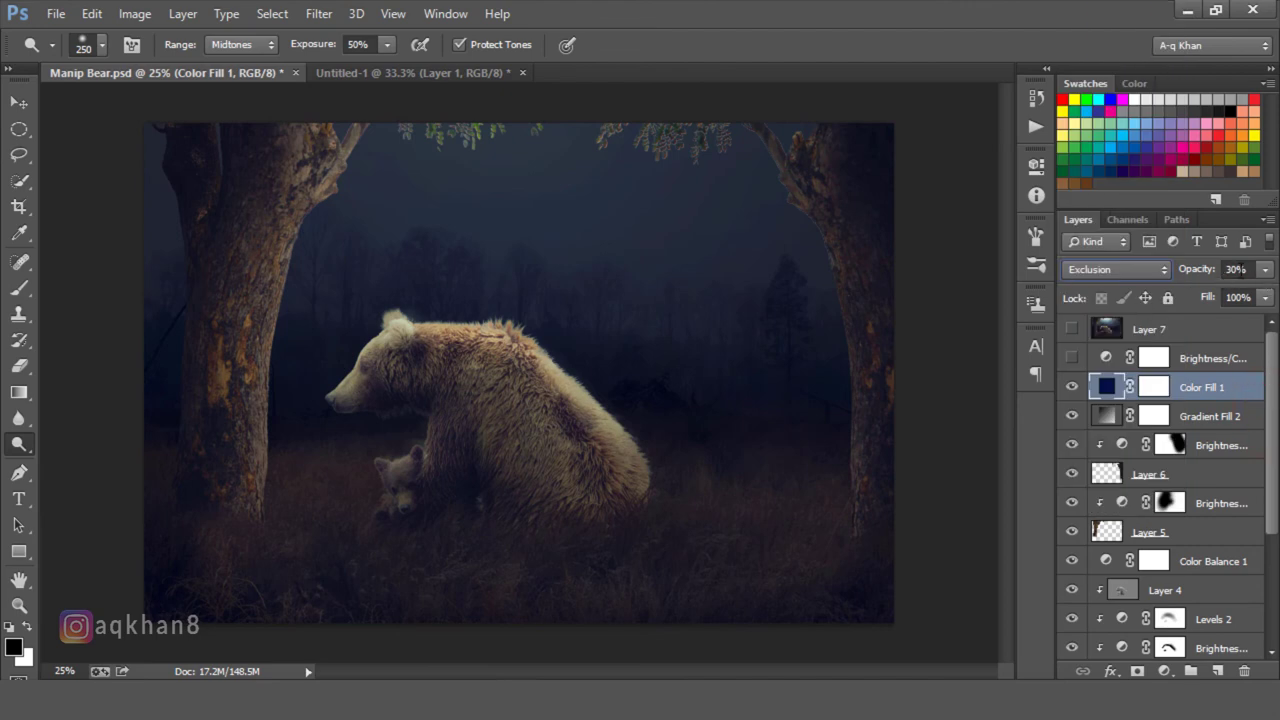
{"action": "left_click", "coordinate": [1230, 270]}
Turn on the Brightness/Contrast adjustment (brightness 19, contrast 18) and compare it before and after to lift the bear
{"action": "left_click", "coordinate": [1210, 363]}
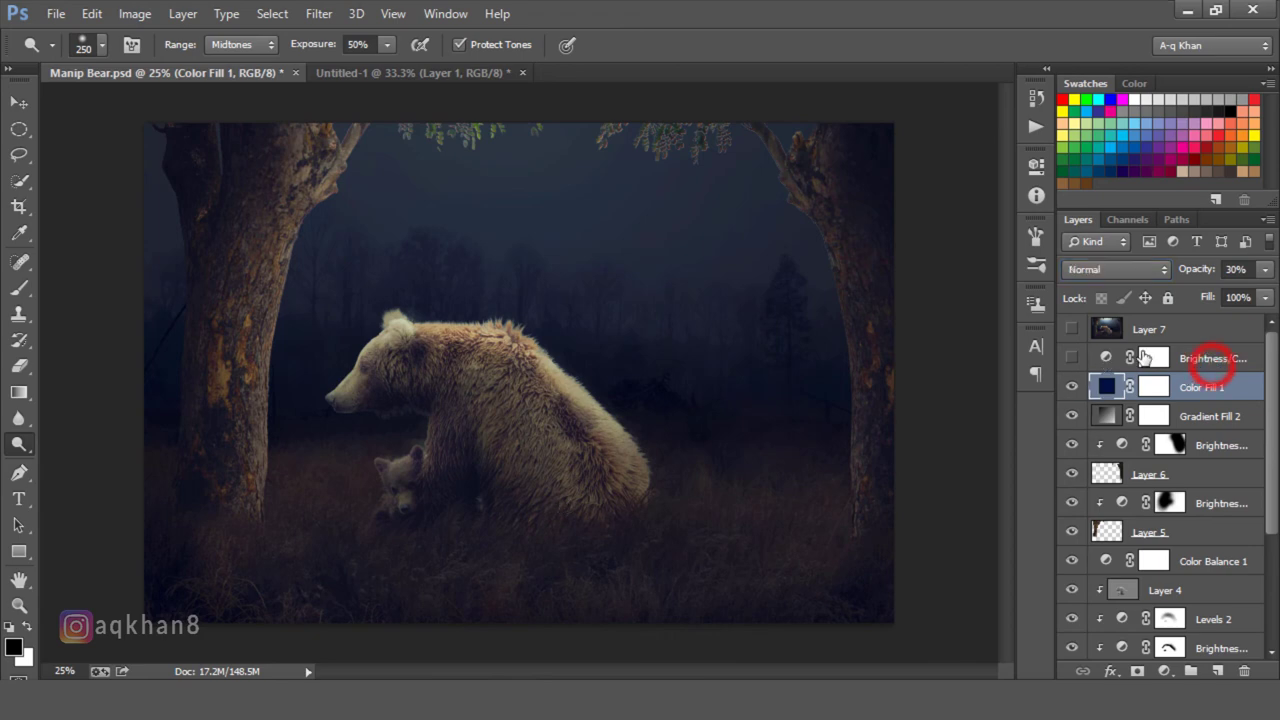
{"action": "left_click", "coordinate": [1072, 358]}
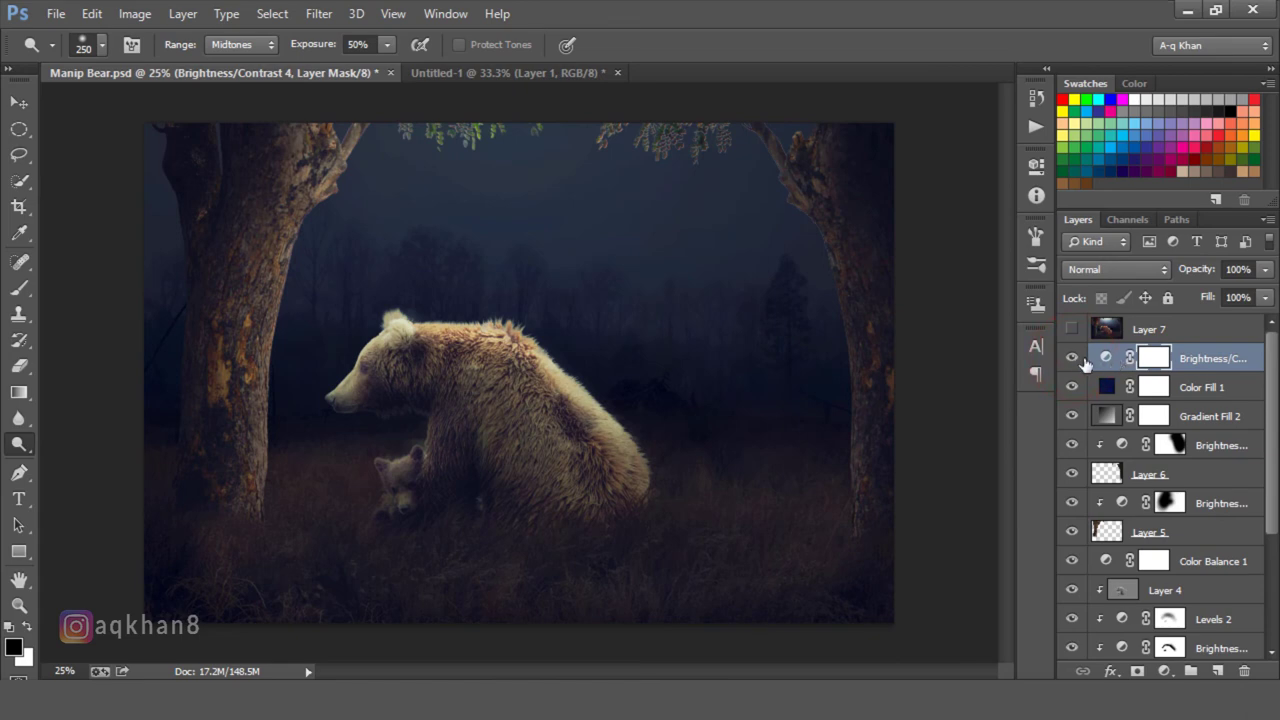
{"action": "left_click", "coordinate": [1072, 360]}
{"action": "left_click", "coordinate": [1072, 360]}
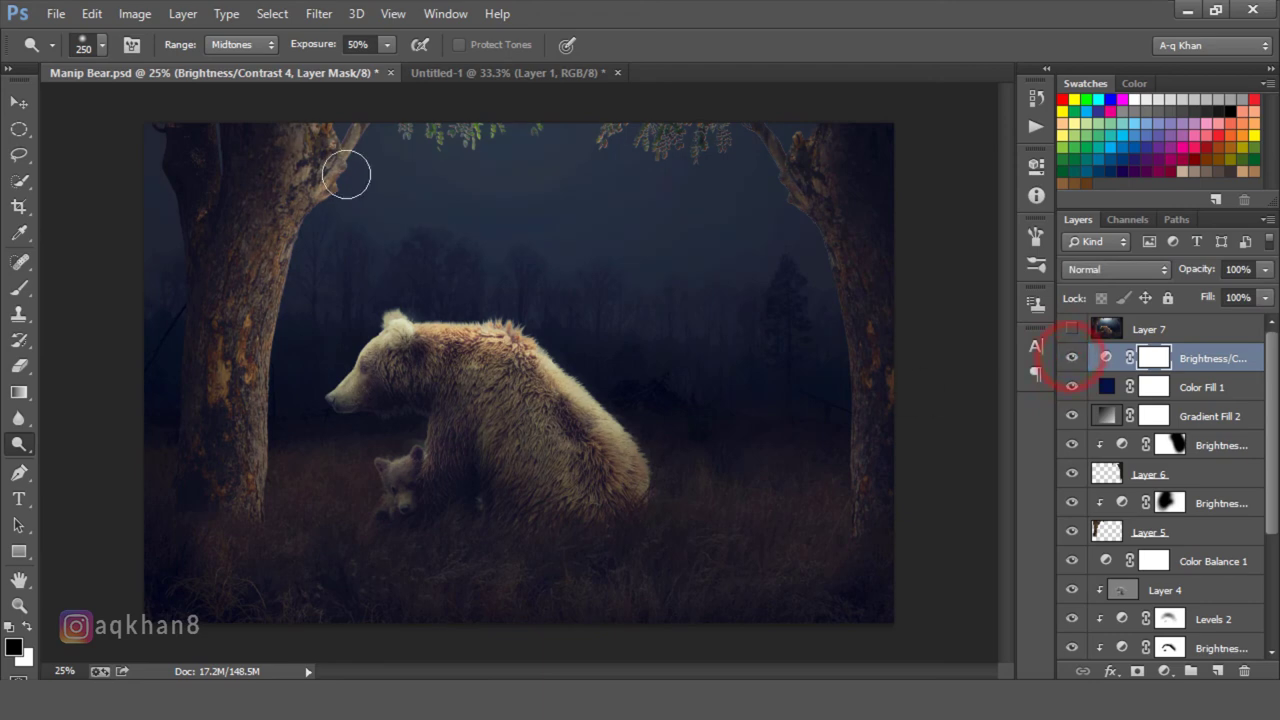
{"action": "scroll", "coordinate": [1268, 480], "scroll_direction": "down", "scroll_amount": 2}
{"action": "scroll", "coordinate": [1260, 485], "scroll_direction": "up", "scroll_amount": 2}
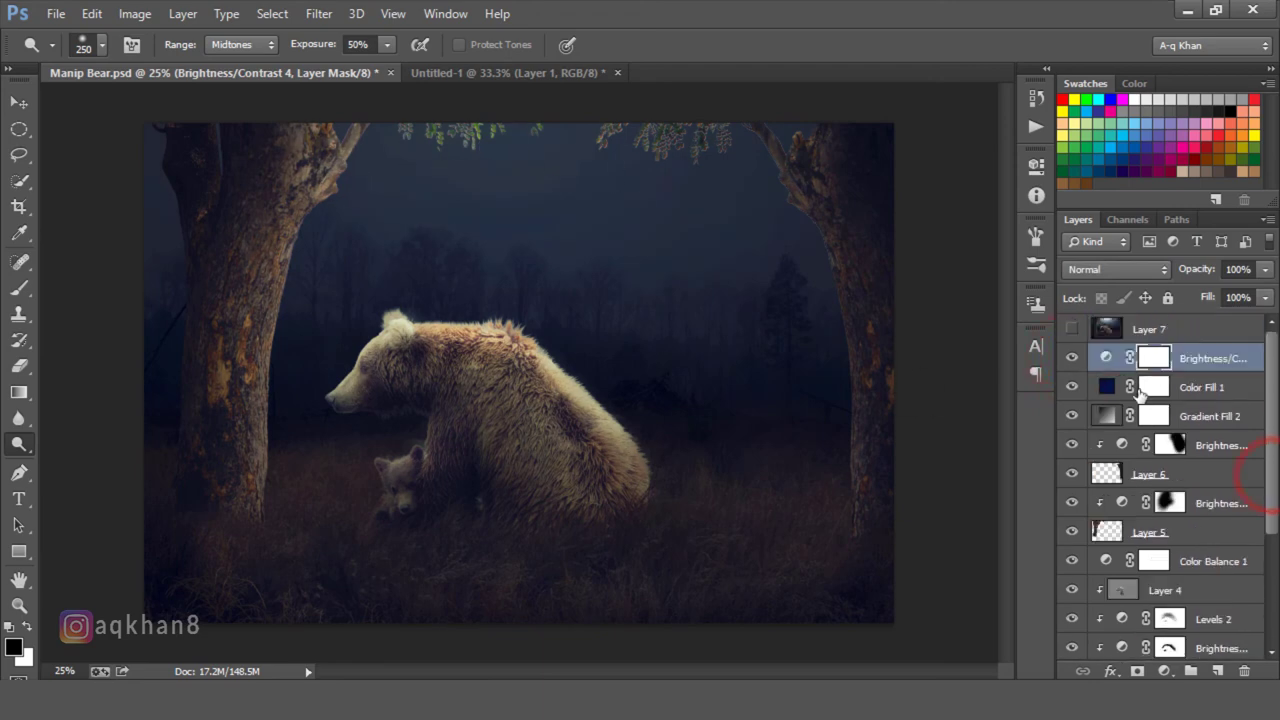
{"action": "double_click", "coordinate": [1106, 357]}
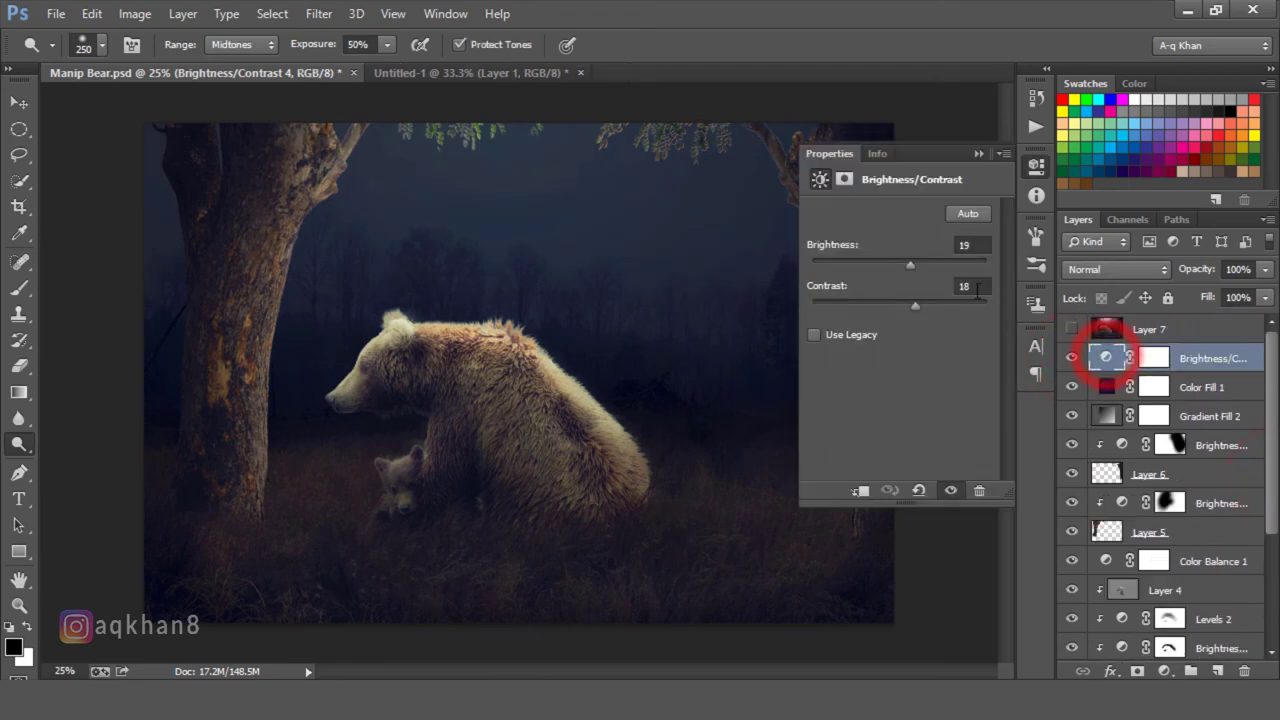
{"action": "left_click", "coordinate": [977, 156]}
Make the Gradient Fill 1 glow layer visible above the bears
{"action": "left_click_drag", "start_coordinate": [1268, 348], "coordinate": [1268, 465]}
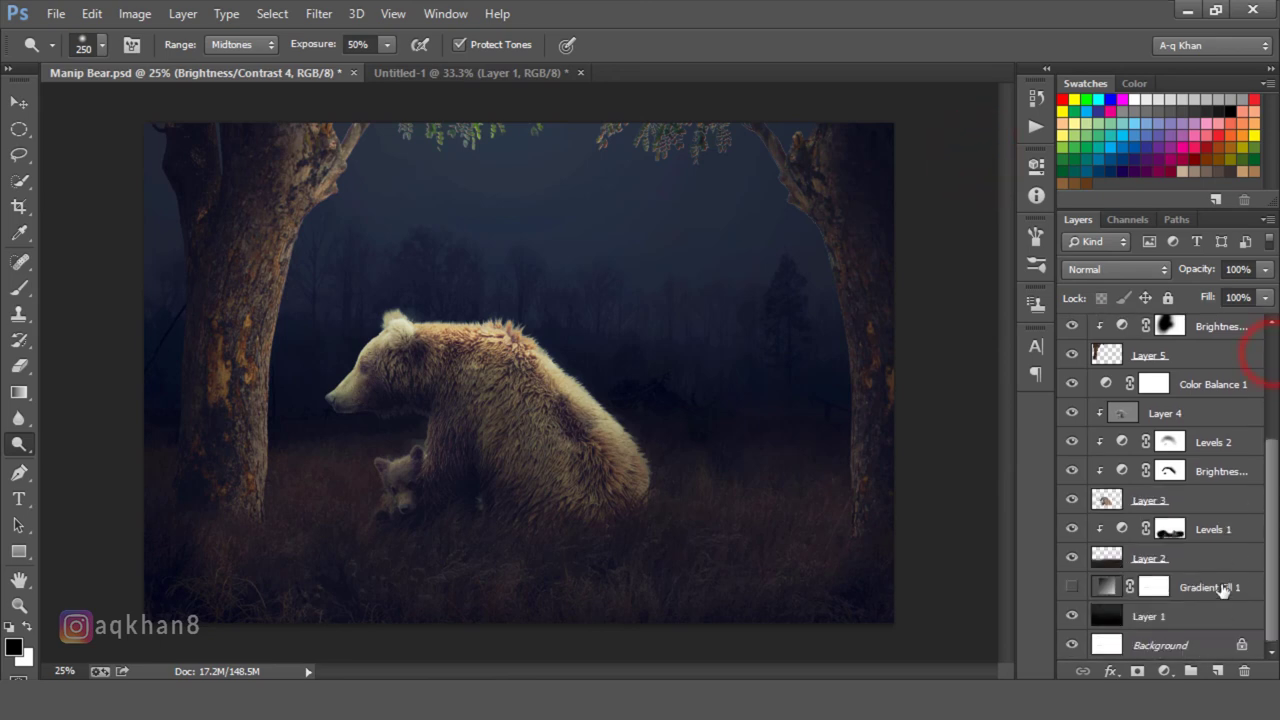
{"action": "left_click", "coordinate": [1218, 588]}
{"action": "left_click", "coordinate": [1071, 588]}
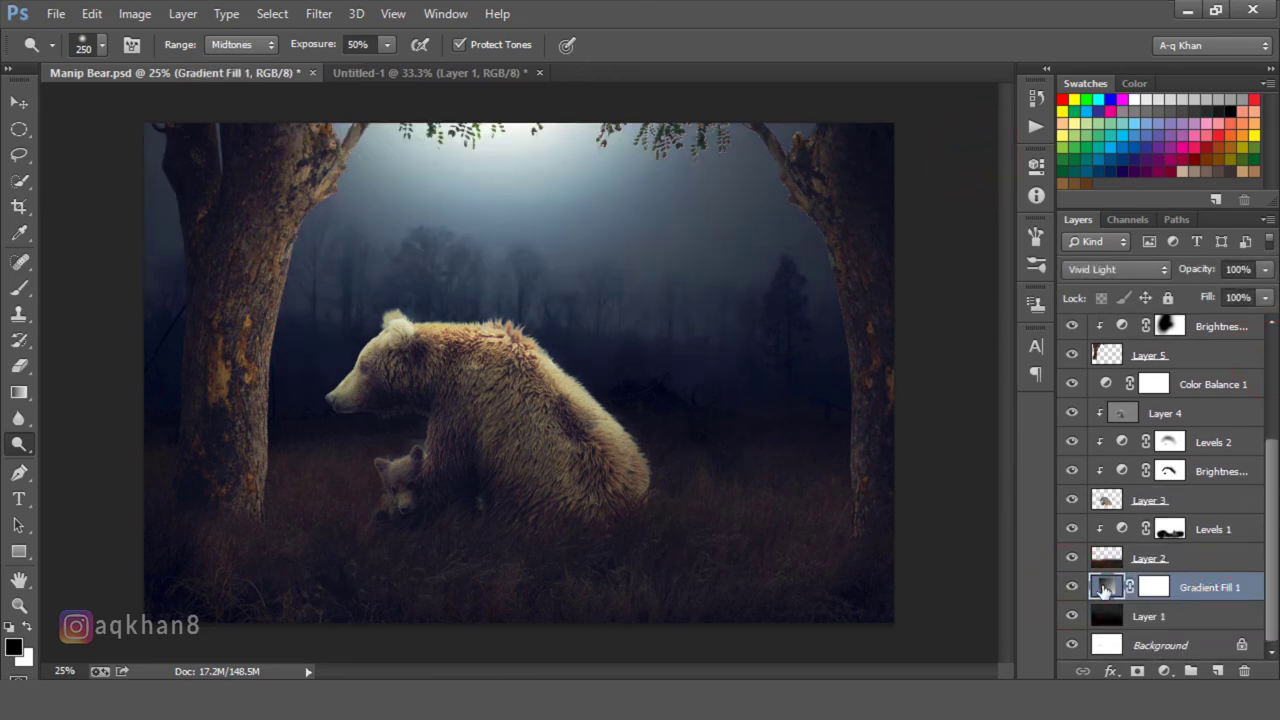
{"action": "double_click", "coordinate": [1103, 587]}
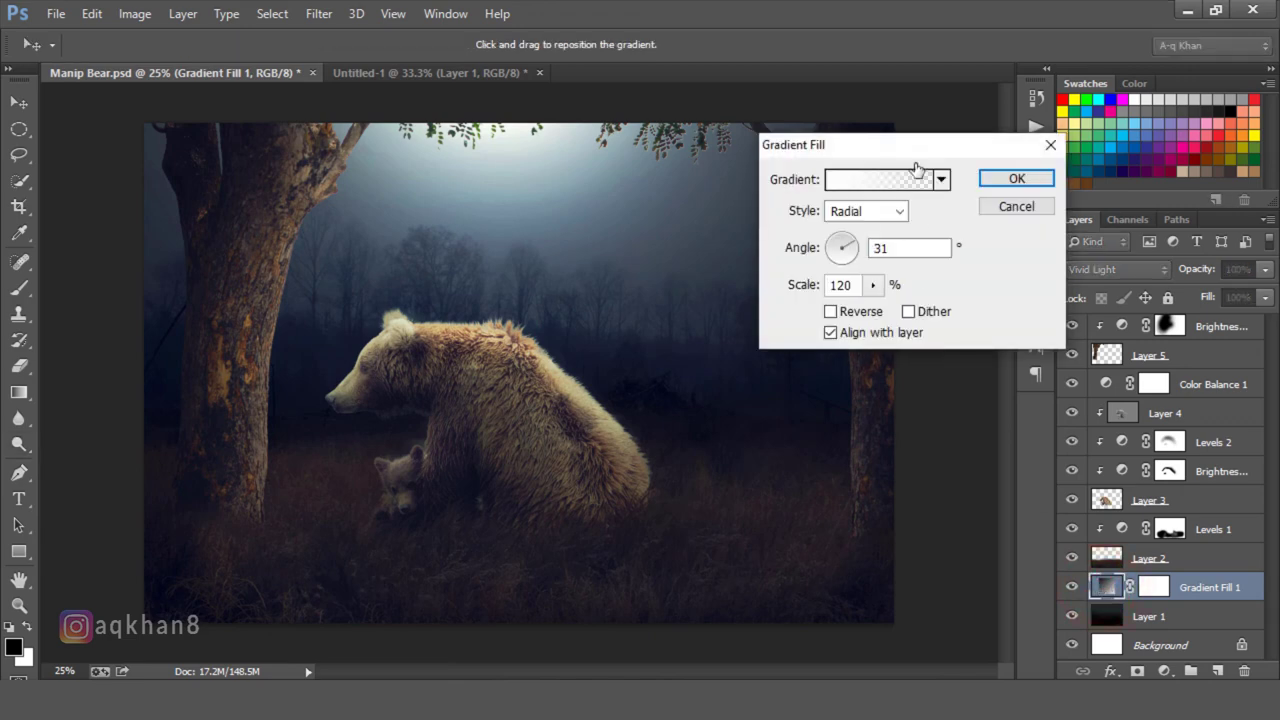
{"action": "left_click", "coordinate": [903, 181]}
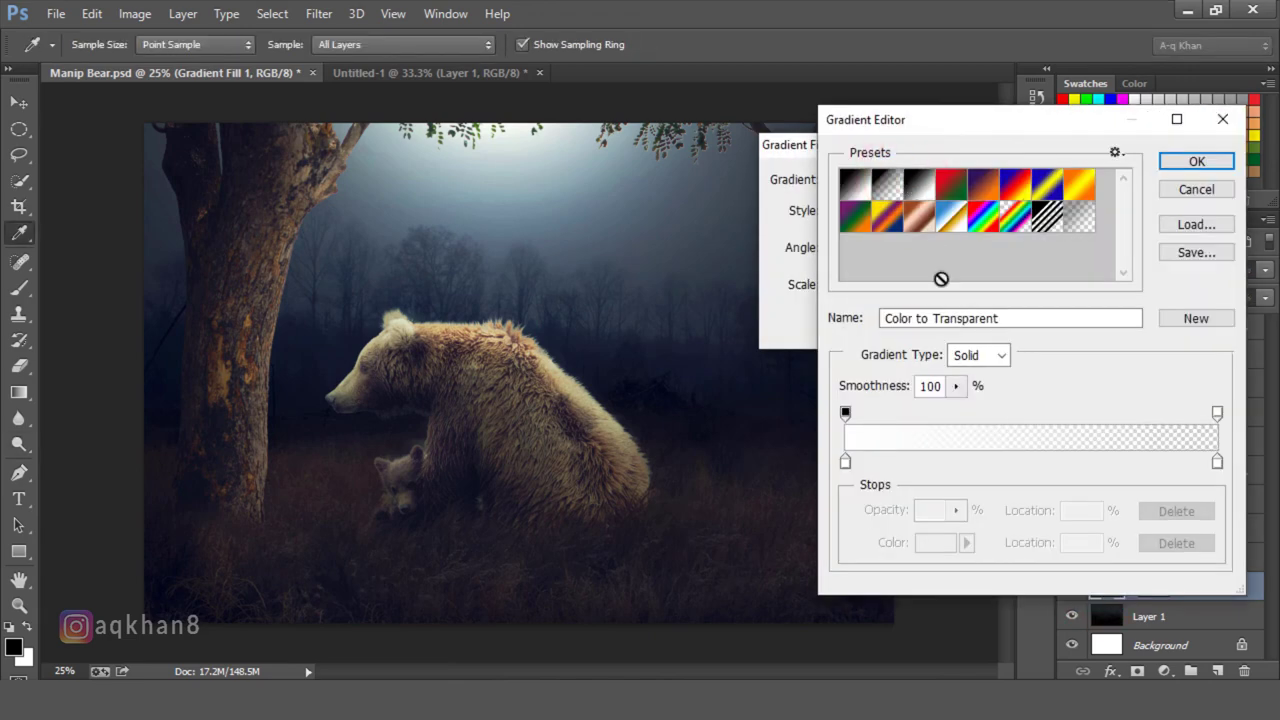
{"action": "left_click", "coordinate": [1200, 189]}
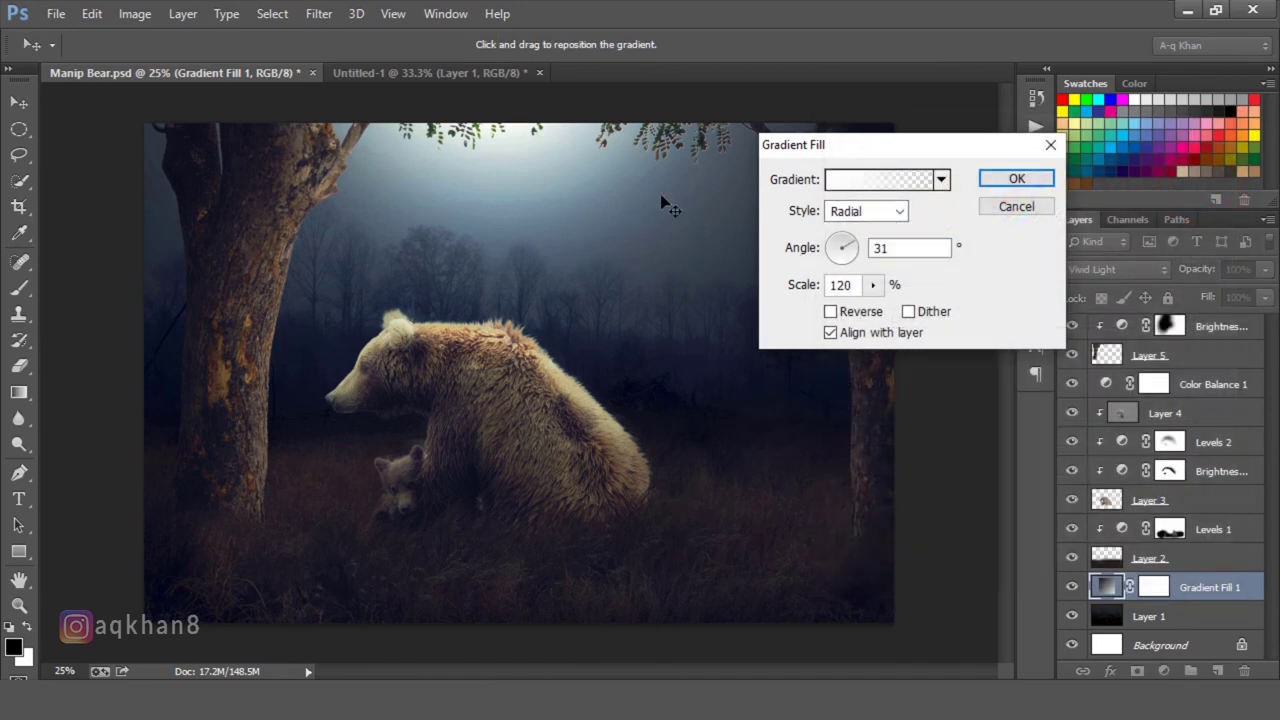
{"action": "left_click", "coordinate": [902, 211]}
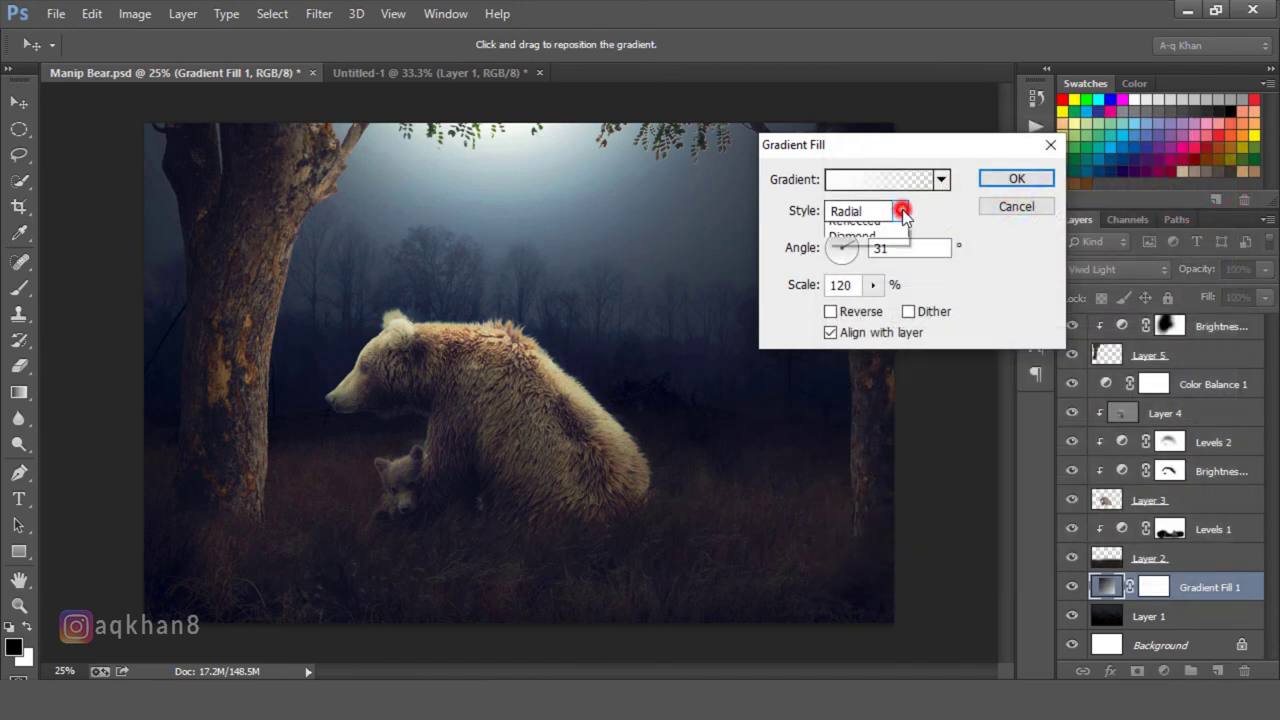
{"action": "left_click", "coordinate": [900, 210]}
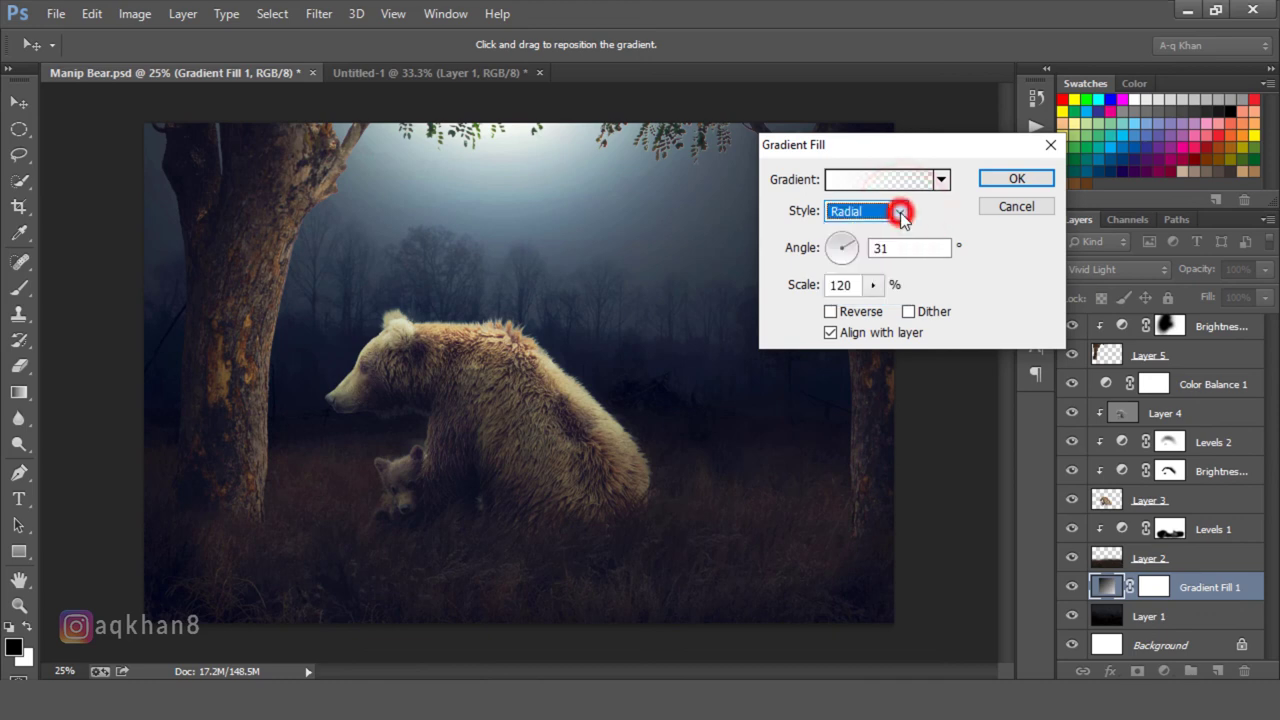
{"action": "left_click", "coordinate": [553, 166]}
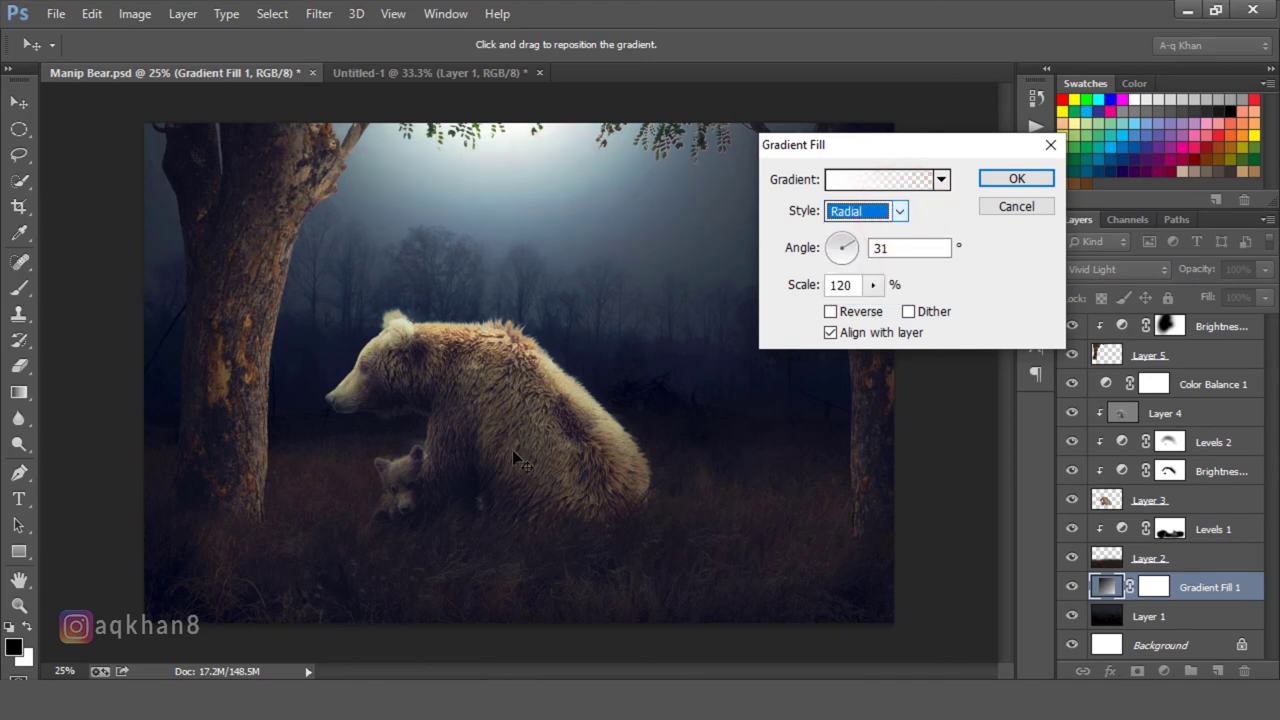
{"action": "mouse_move", "coordinate": [578, 345]}
{"action": "left_mouse_down"}
{"action": "mouse_move", "coordinate": [520, 455]}
{"action": "mouse_move", "coordinate": [697, 475]}
{"action": "mouse_move", "coordinate": [590, 506]}
{"action": "mouse_move", "coordinate": [571, 171]}
{"action": "left_mouse_up"}
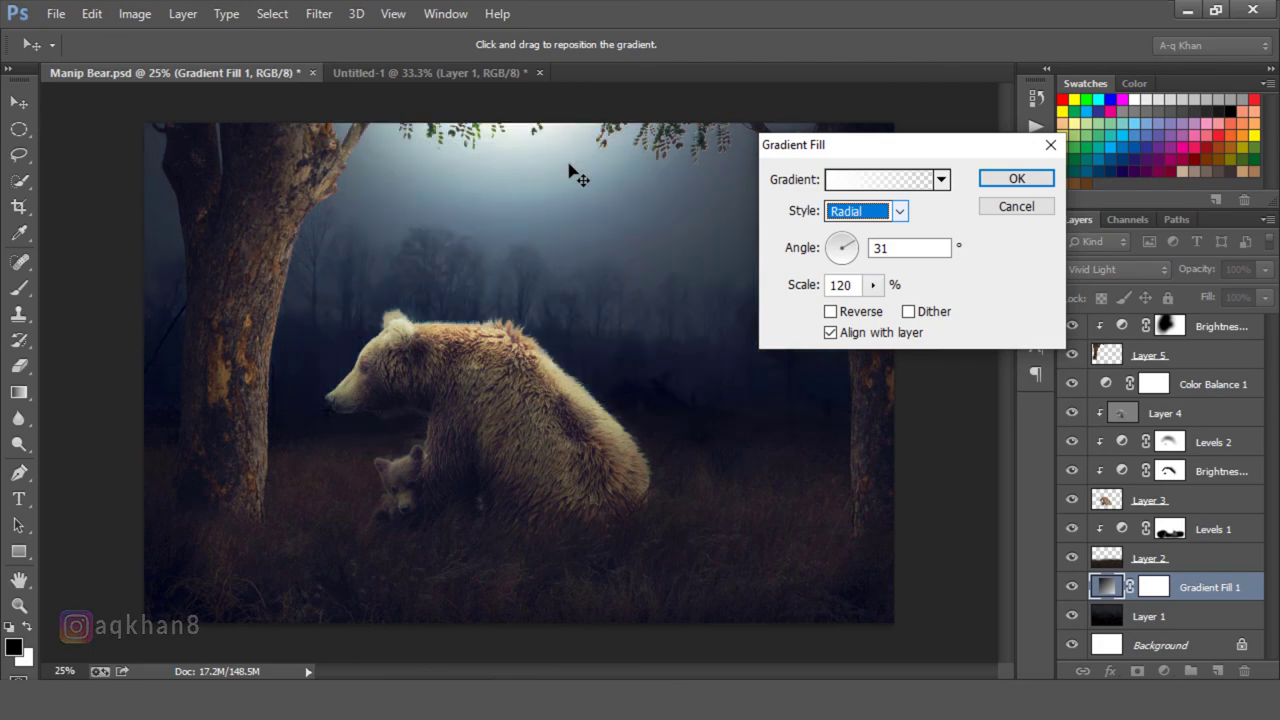
{"action": "left_click", "coordinate": [1018, 208]}
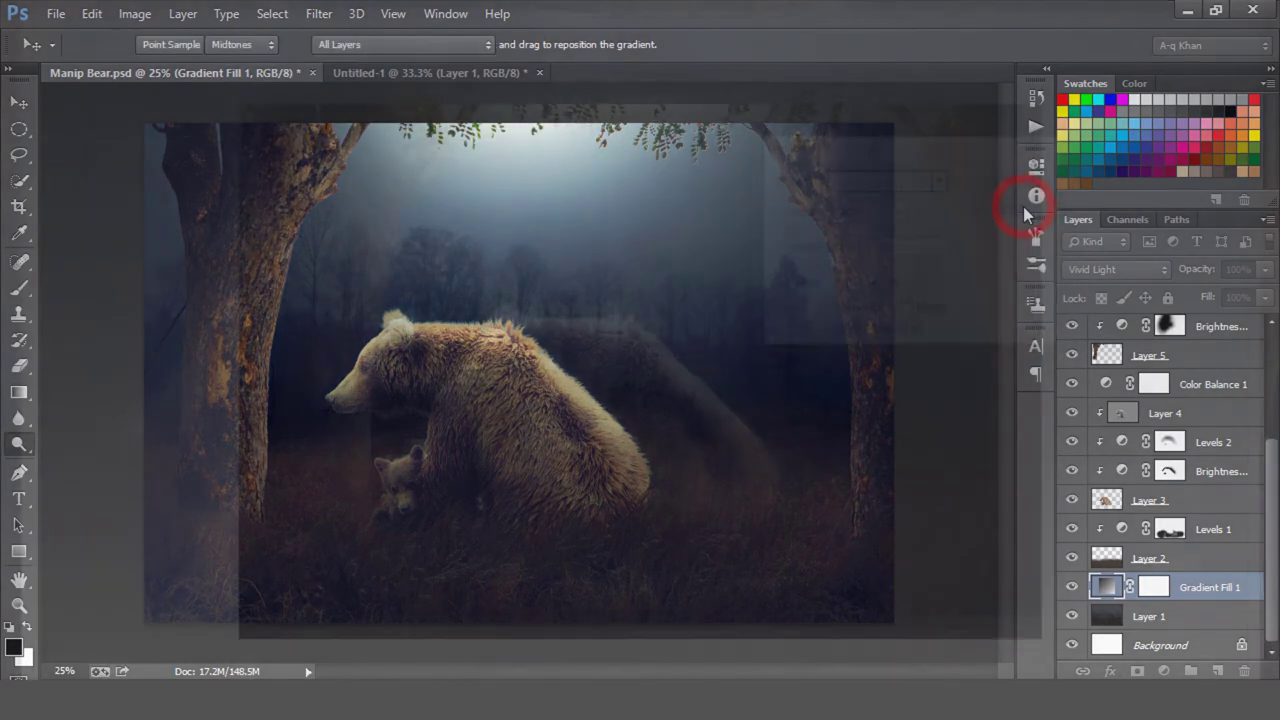